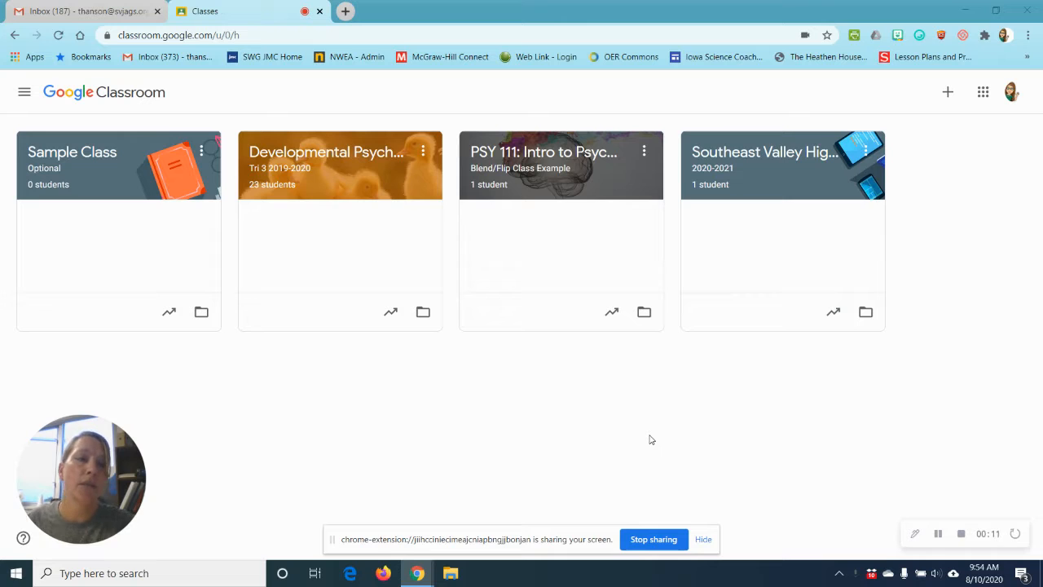
- In the classwork of Sample Class, create a topic named Module 1
{"action": "left_click", "coordinate": [82, 155]}
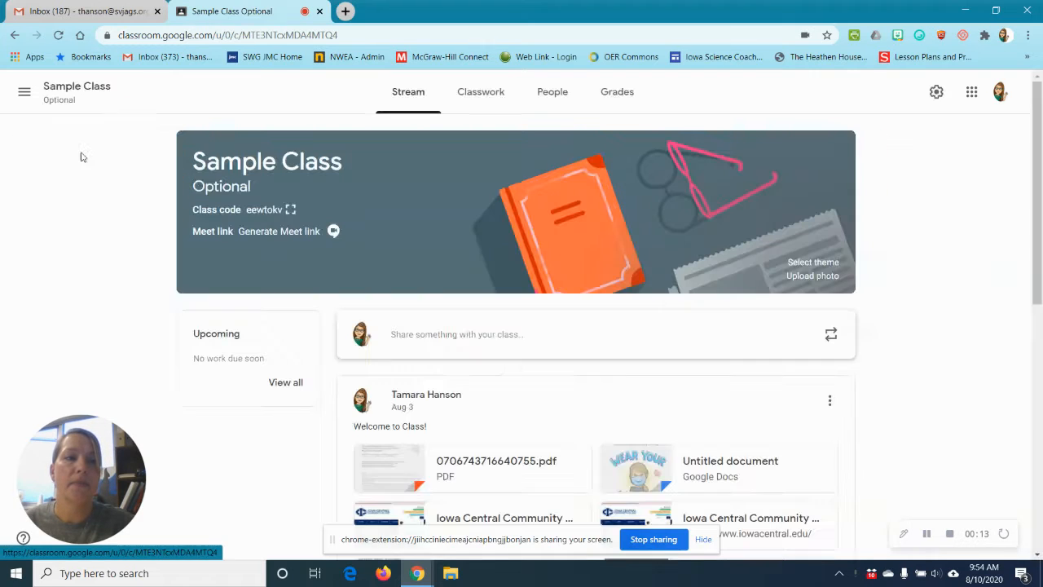
{"action": "left_click", "coordinate": [481, 90]}
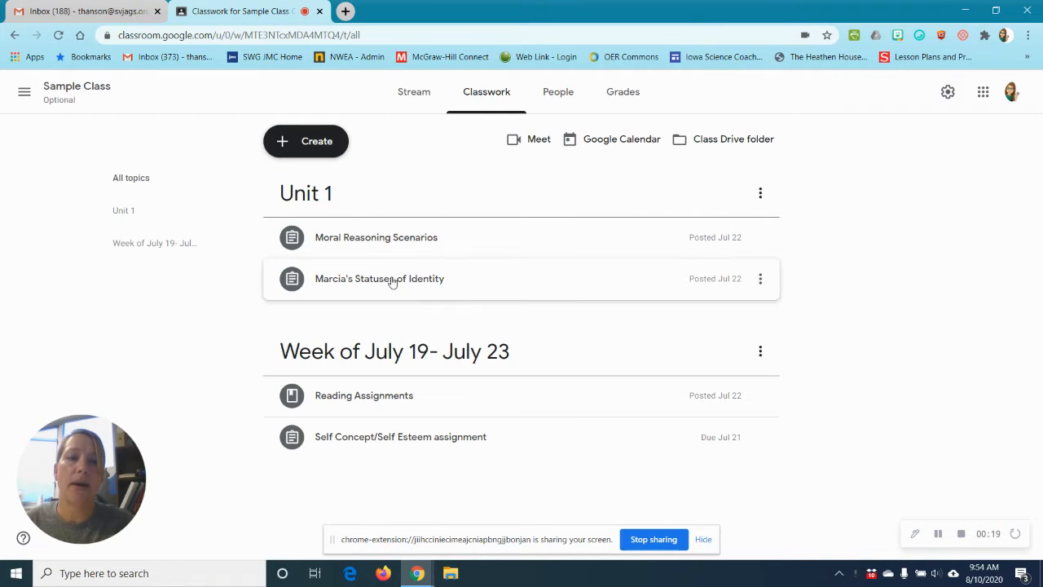
{"action": "left_click", "coordinate": [318, 142]}
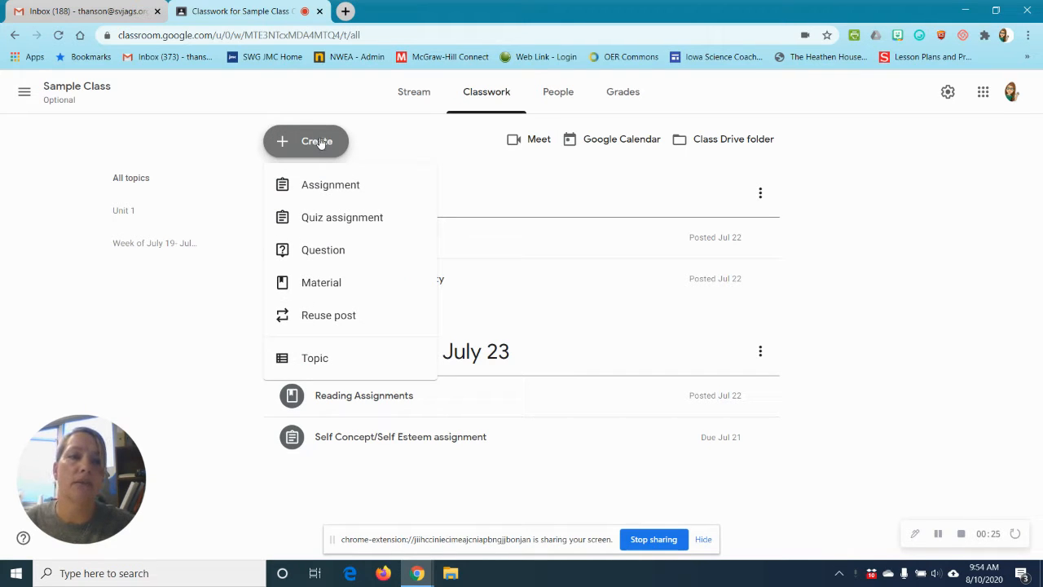
{"action": "left_click", "coordinate": [318, 358]}
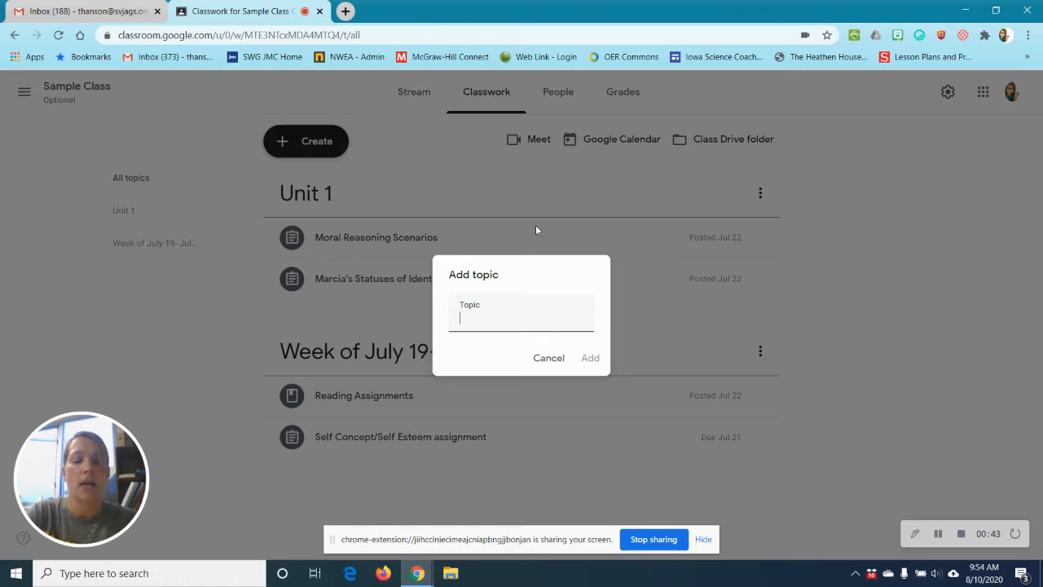
{"action": "type", "text": "Module"}
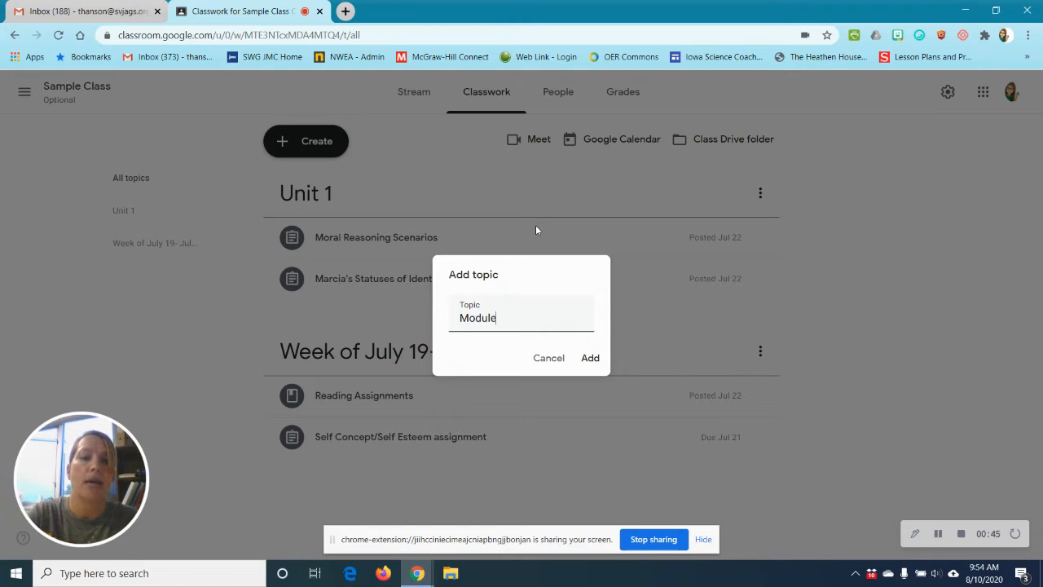
{"action": "type", "text": " 1"}
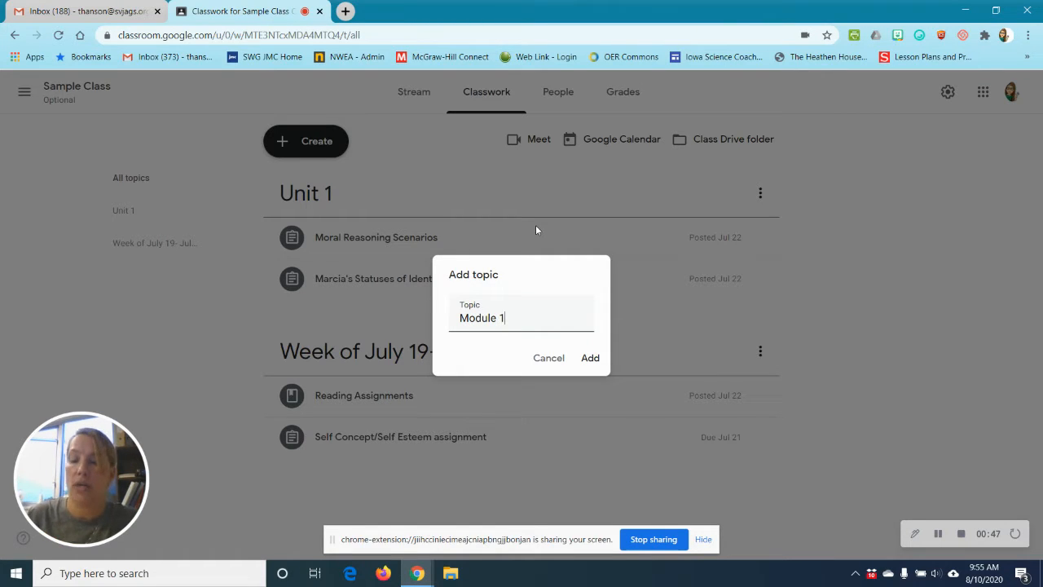
{"action": "left_click", "coordinate": [591, 359]}
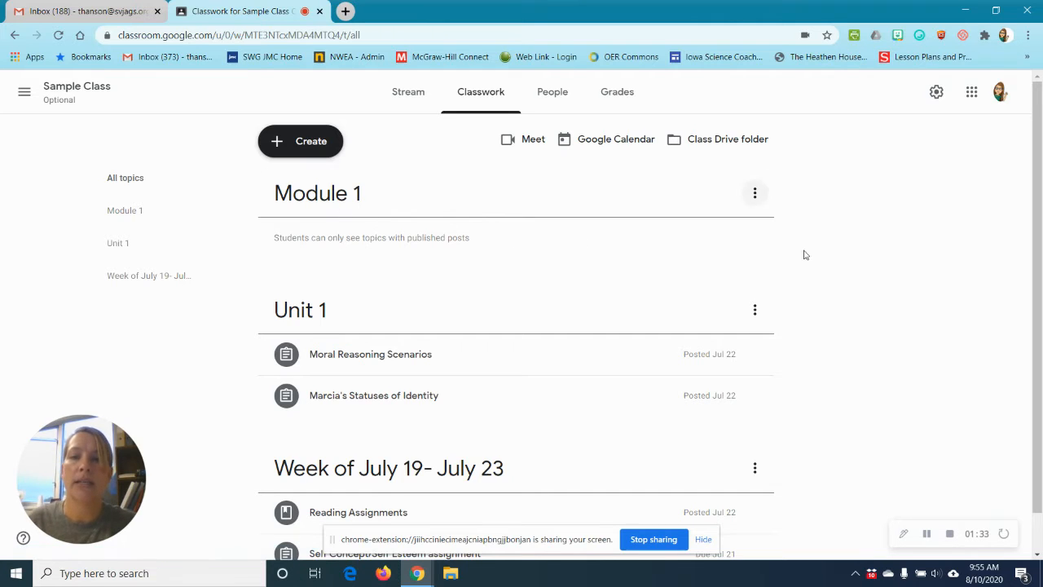
- Hide the screen-sharing notice that covers the lower topics of the classwork page
{"action": "scroll", "coordinate": [826, 256], "scroll_direction": "down", "scroll_amount": 1}
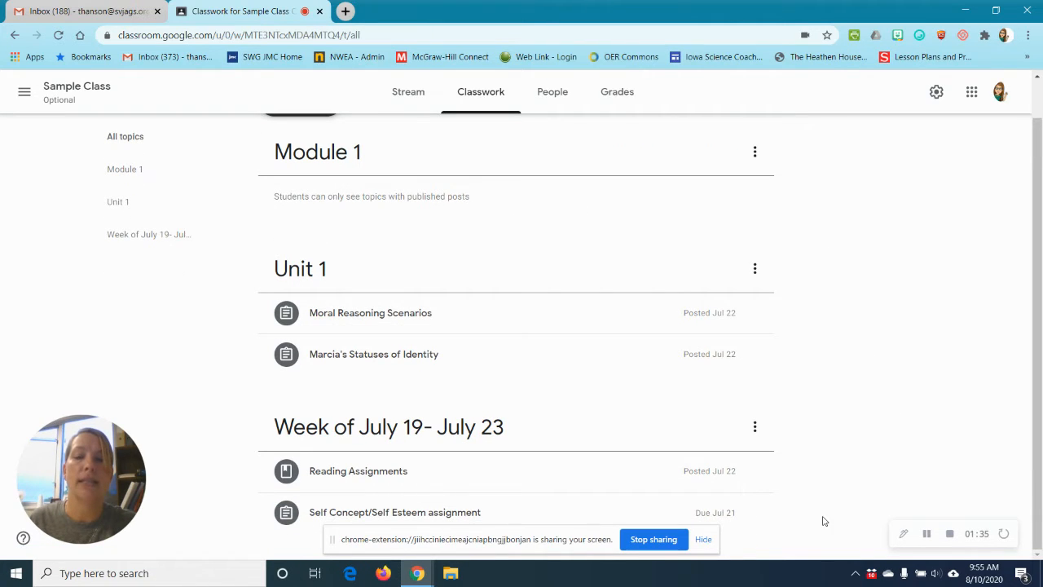
{"action": "left_click", "coordinate": [703, 540]}
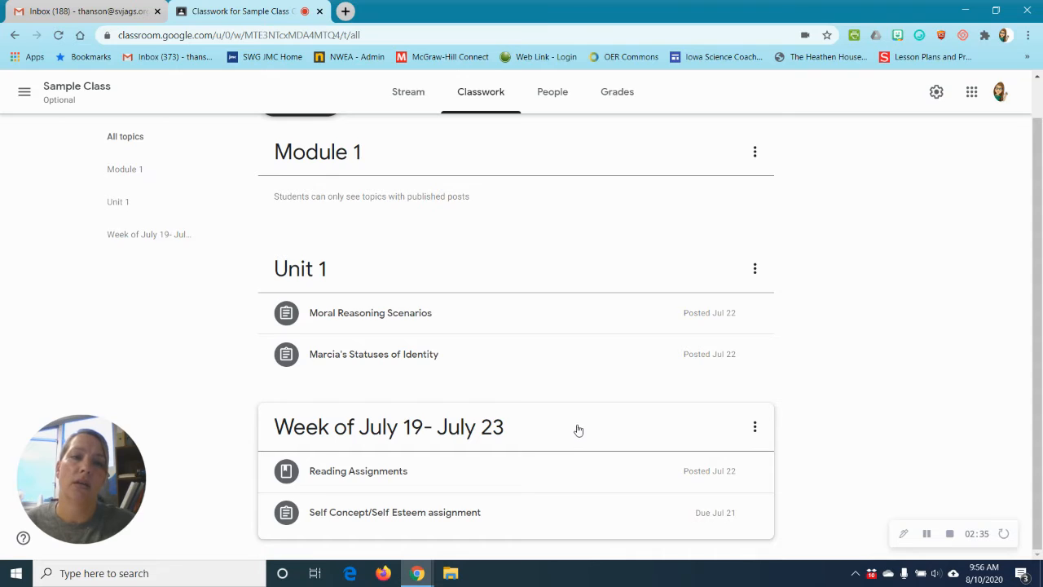
{"action": "scroll", "coordinate": [577, 430], "scroll_direction": "up", "scroll_amount": 1}
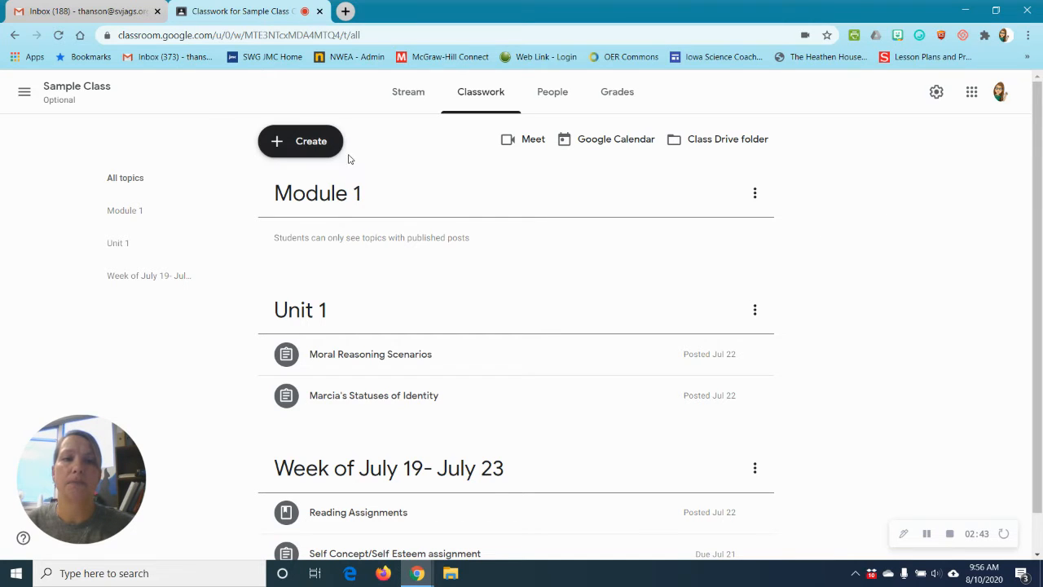
- Reuse the post Marcia's Statuses of Identity from Developmental Psychology Tri 3 2019-2020 as a new assignment in this class
{"action": "left_click", "coordinate": [322, 148]}
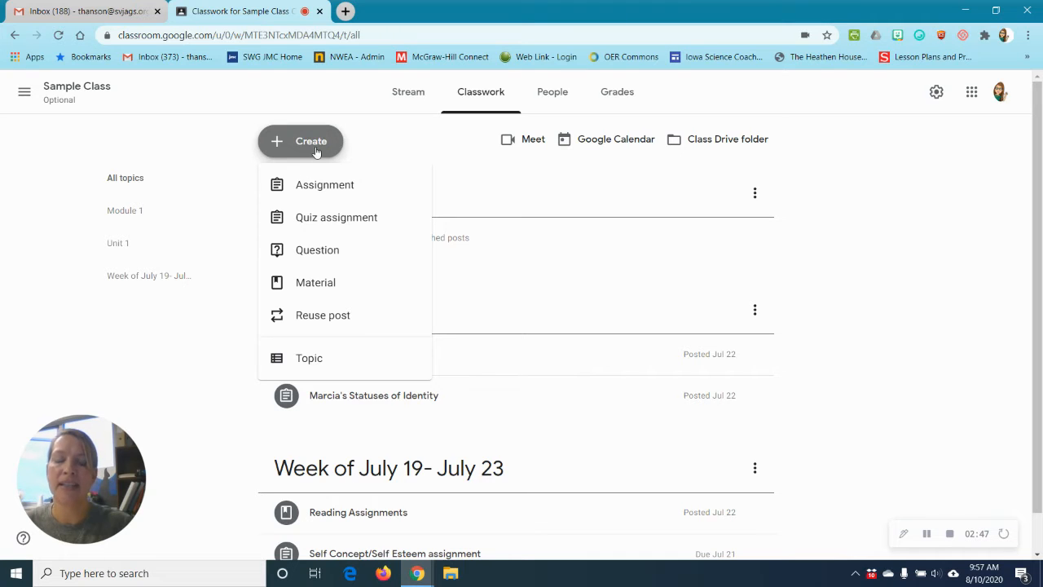
{"action": "left_click", "coordinate": [342, 316]}
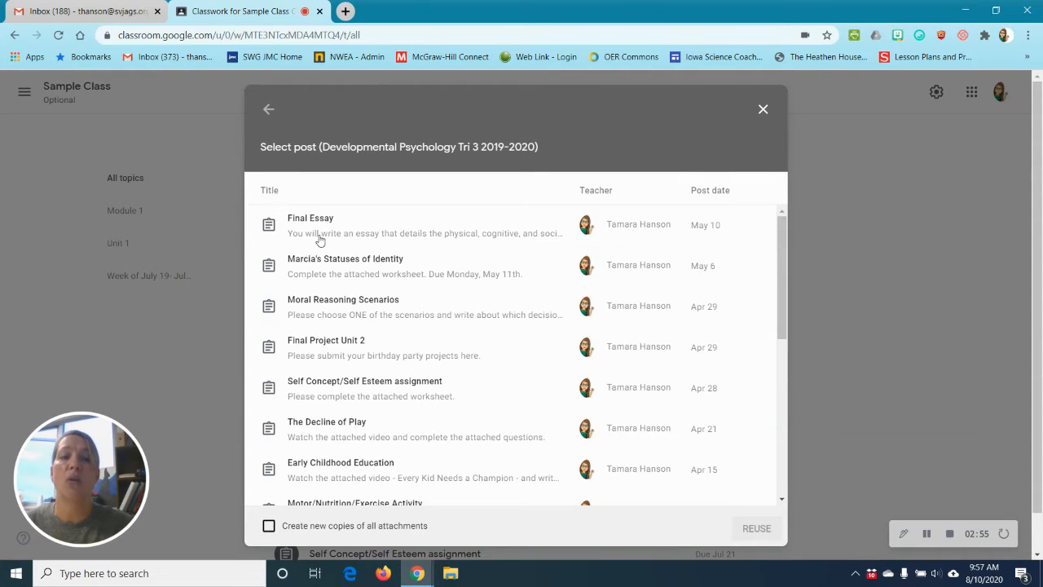
{"action": "scroll", "coordinate": [394, 250], "scroll_direction": "down", "scroll_amount": 5}
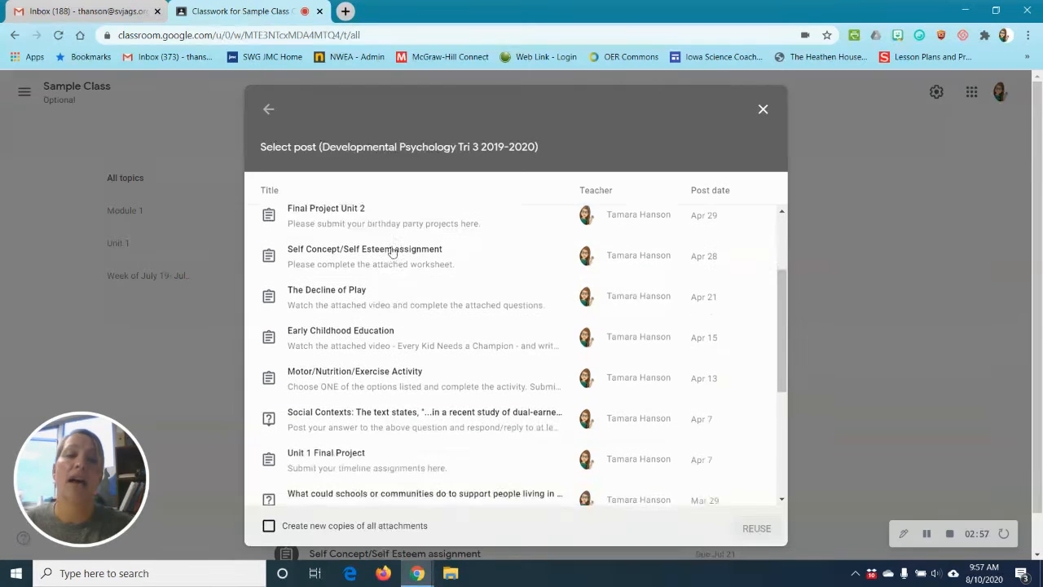
{"action": "scroll", "coordinate": [394, 265], "scroll_direction": "down", "scroll_amount": 1}
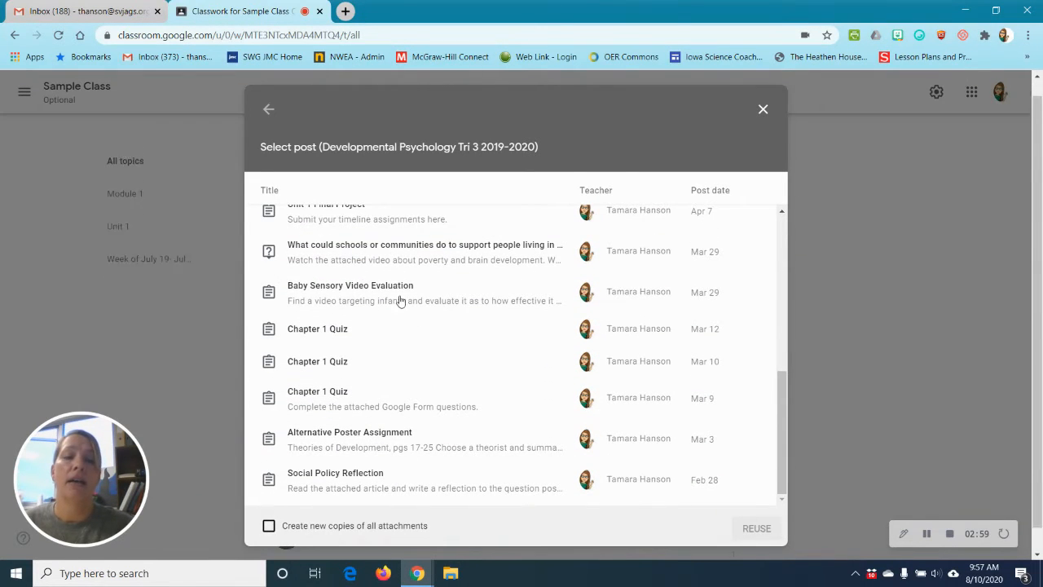
{"action": "scroll", "coordinate": [467, 275], "scroll_direction": "up", "scroll_amount": 1}
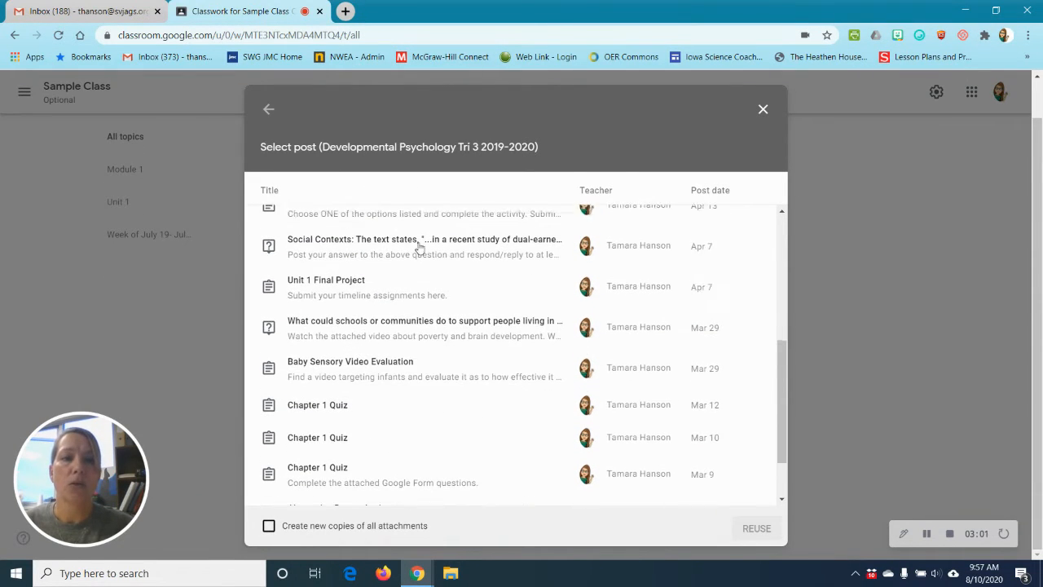
{"action": "scroll", "coordinate": [388, 244], "scroll_direction": "up", "scroll_amount": 5}
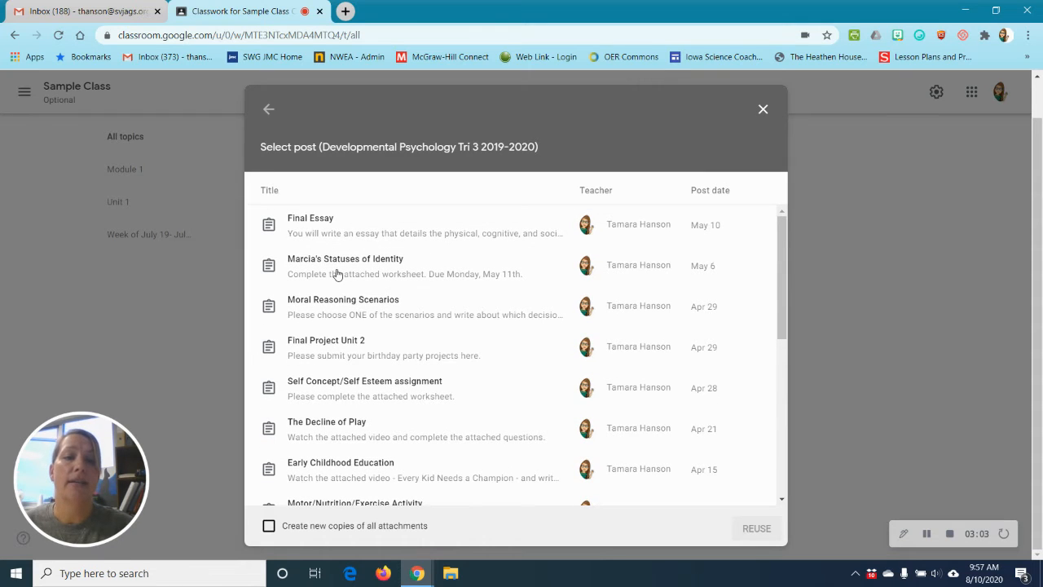
{"action": "left_click", "coordinate": [364, 273]}
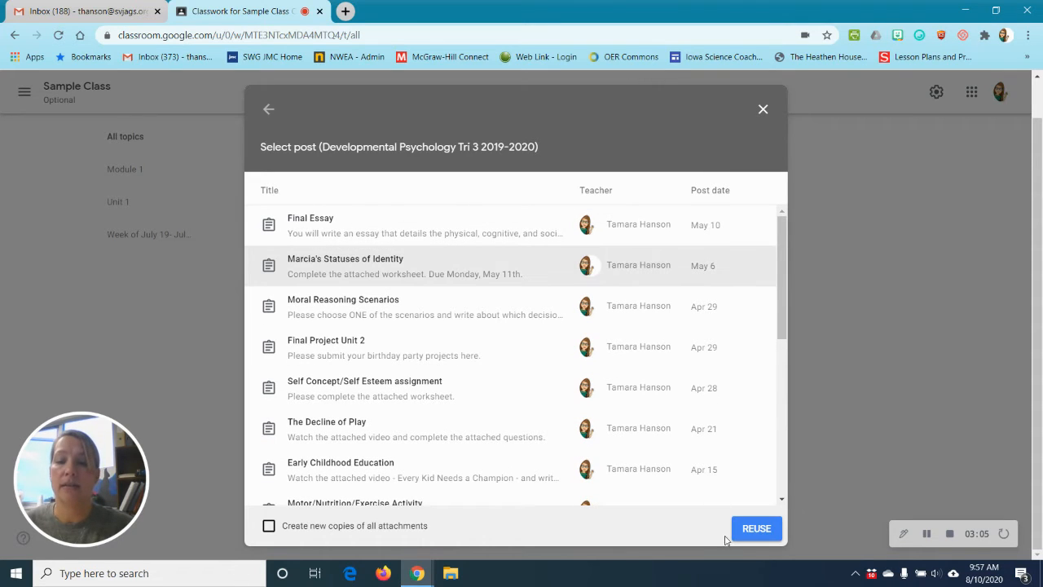
{"action": "left_click", "coordinate": [756, 539]}
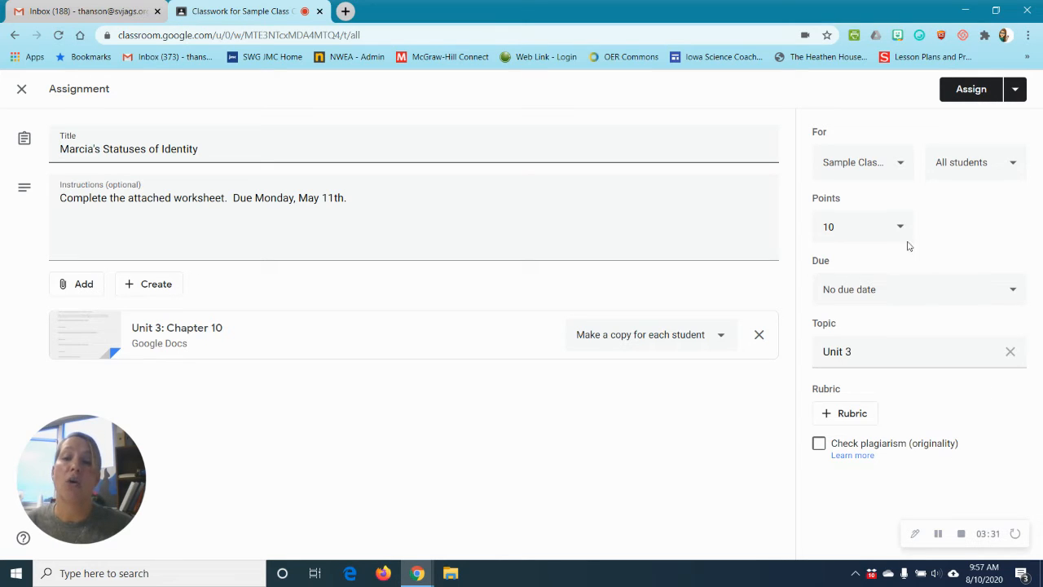
- View the assign, schedule and draft options of the reused assignment and close it without assigning it
{"action": "left_click", "coordinate": [1013, 92]}
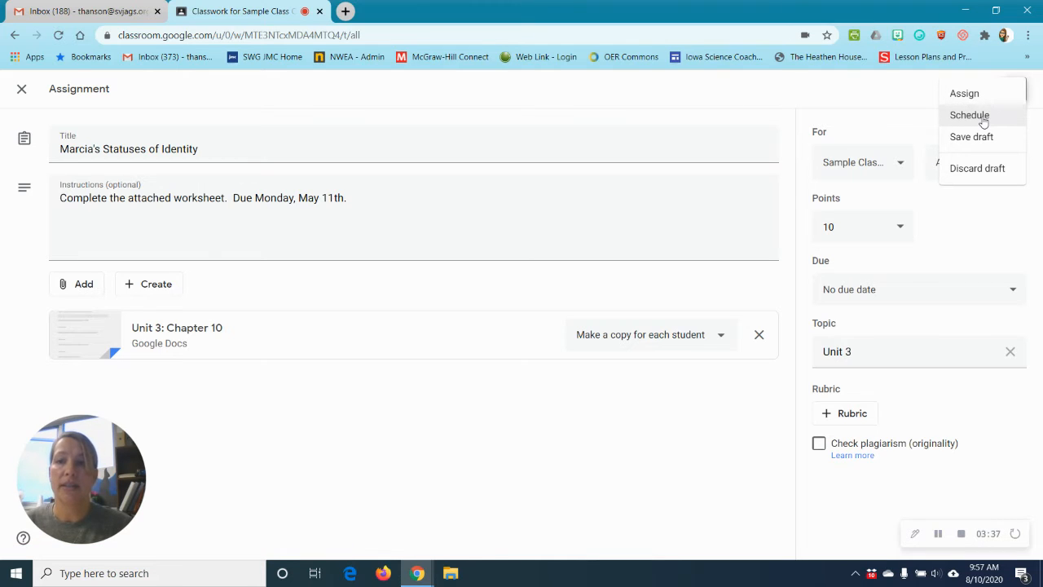
{"action": "left_click", "coordinate": [897, 108]}
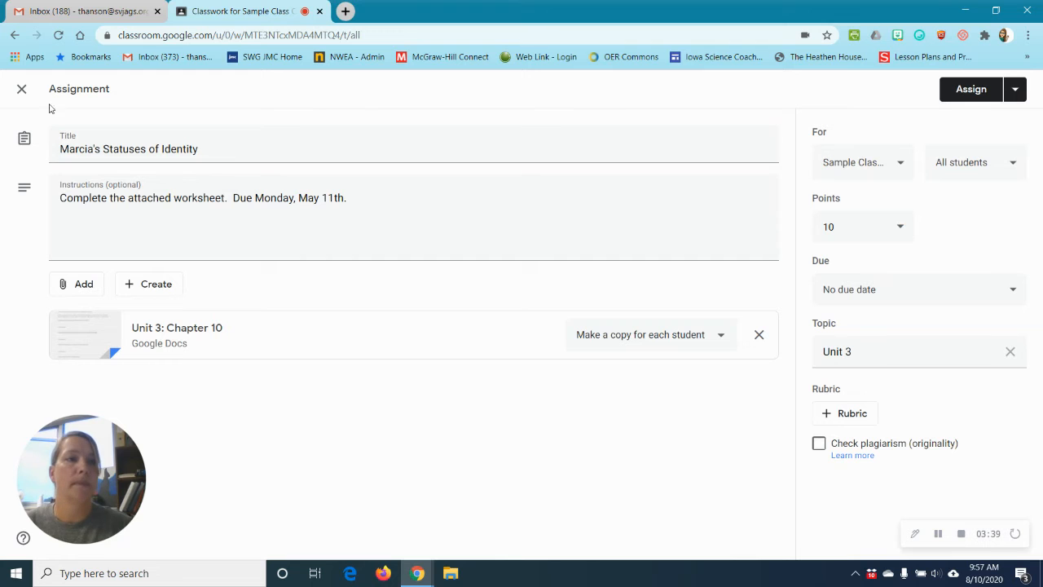
{"action": "left_click", "coordinate": [21, 88]}
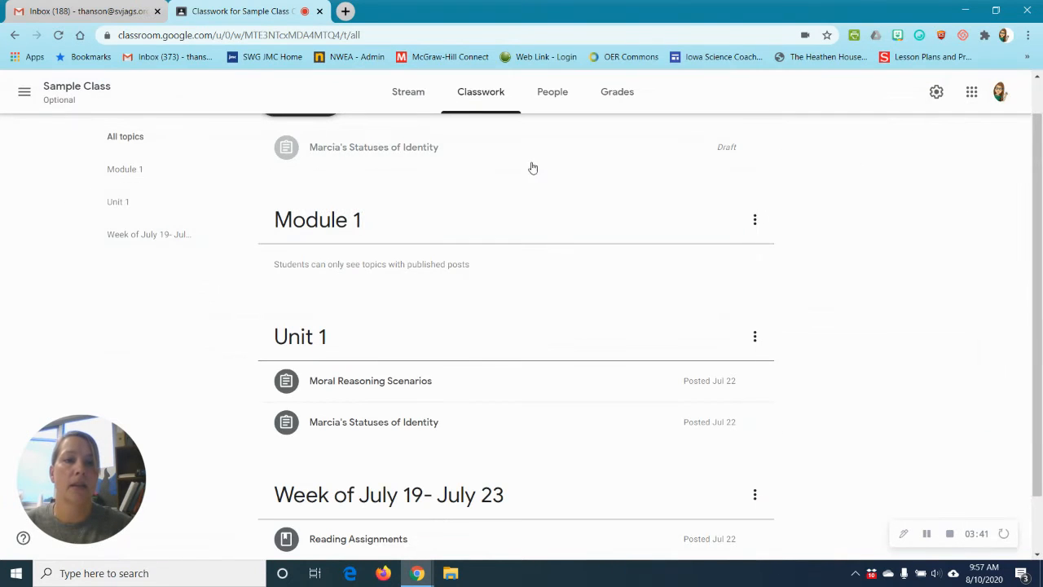
- Create a new classwork material titled "Read this first"
{"action": "scroll", "coordinate": [562, 171], "scroll_direction": "up", "scroll_amount": 1}
{"action": "left_click", "coordinate": [319, 140]}
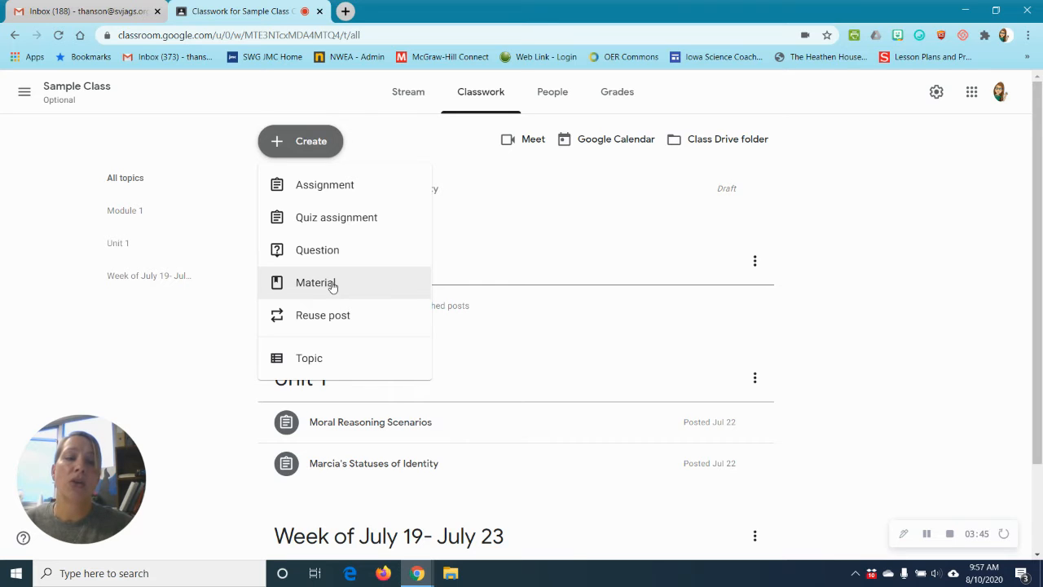
{"action": "left_click", "coordinate": [331, 284]}
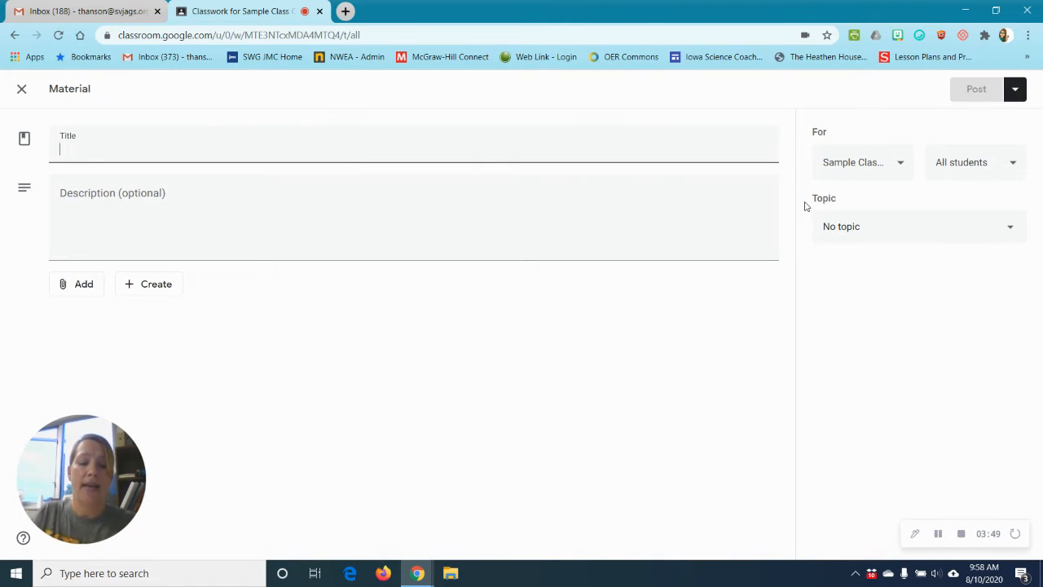
{"action": "type", "text": "Rea"}
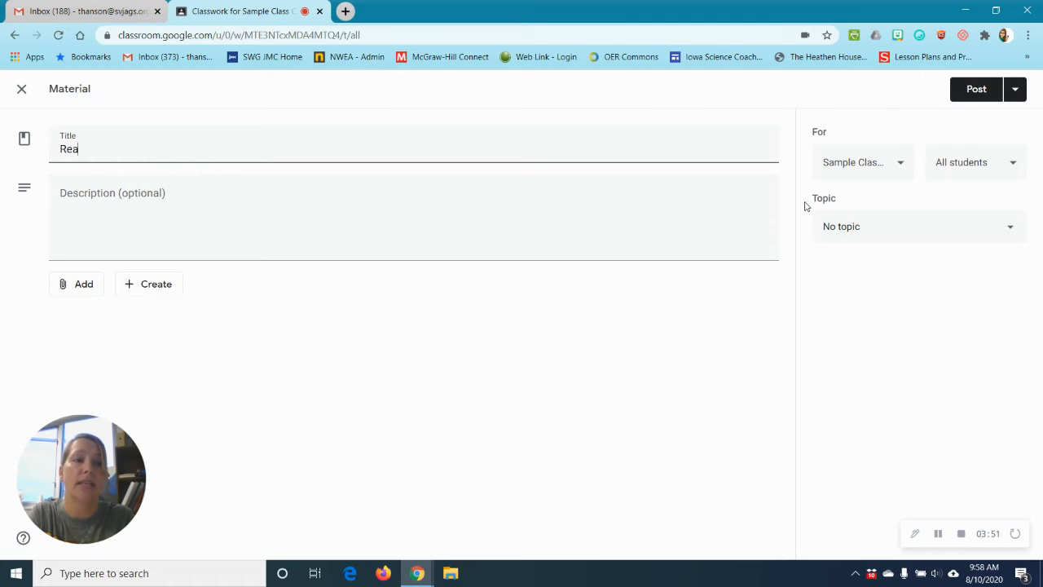
{"action": "type", "text": "d this fir"}
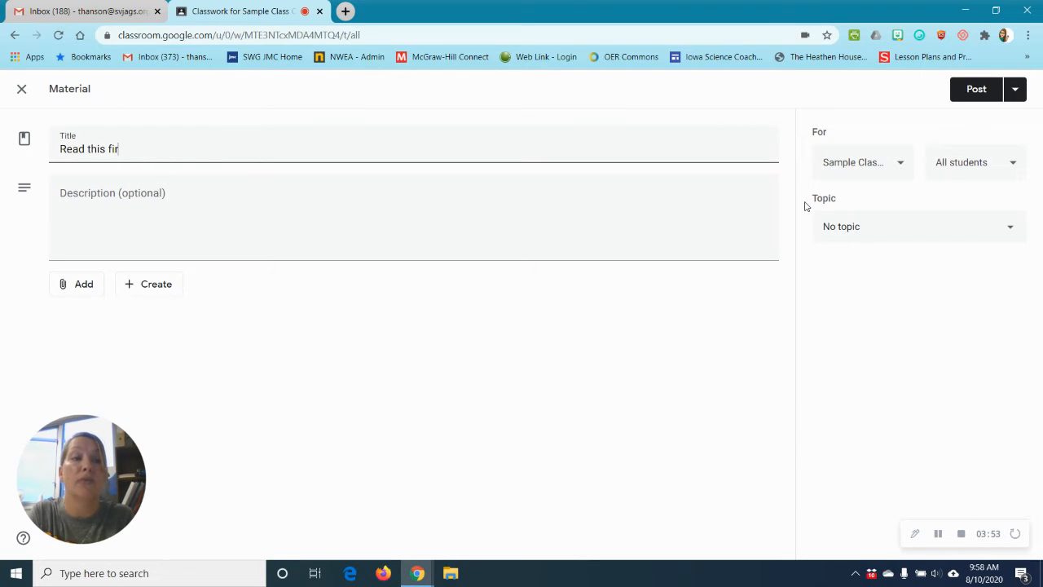
{"action": "type", "text": "st"}
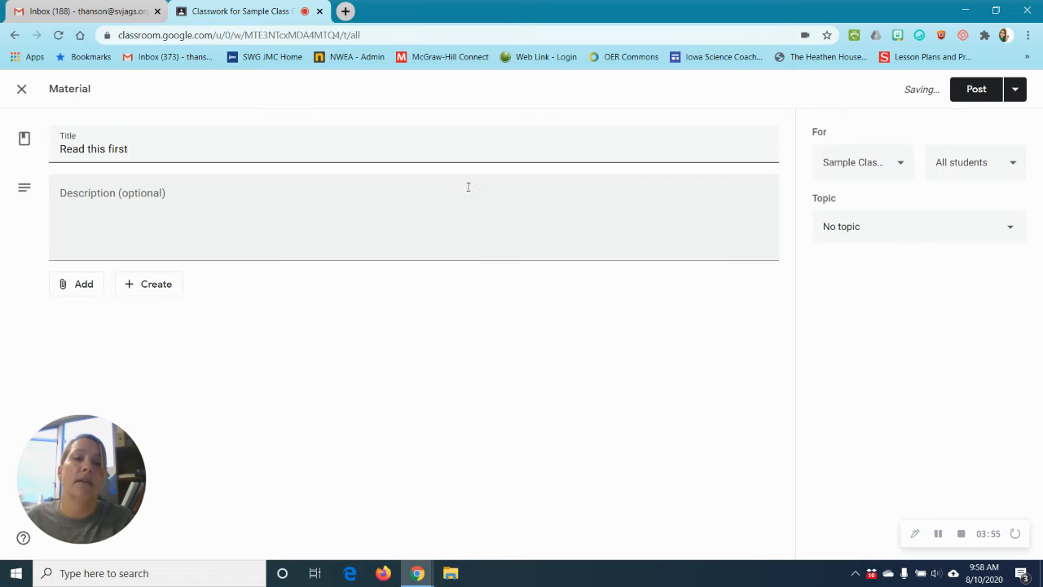
- Enter "This week we will talk about dreams." as the material's description
{"action": "left_click", "coordinate": [468, 191]}
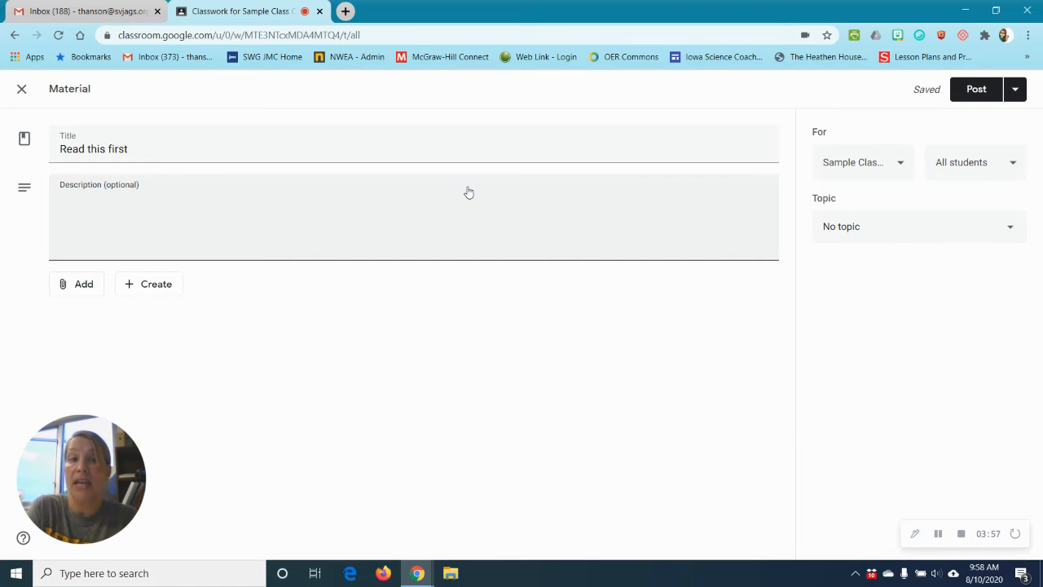
{"action": "type", "text": "this w"}
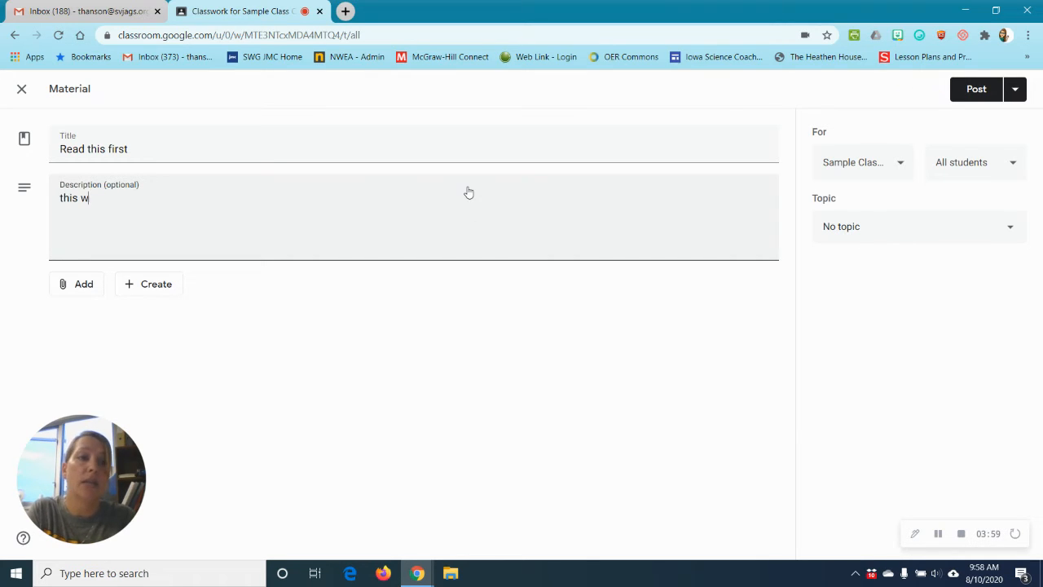
{"action": "key", "text": "BackSpace"}
{"action": "type", "text": "Thi"}
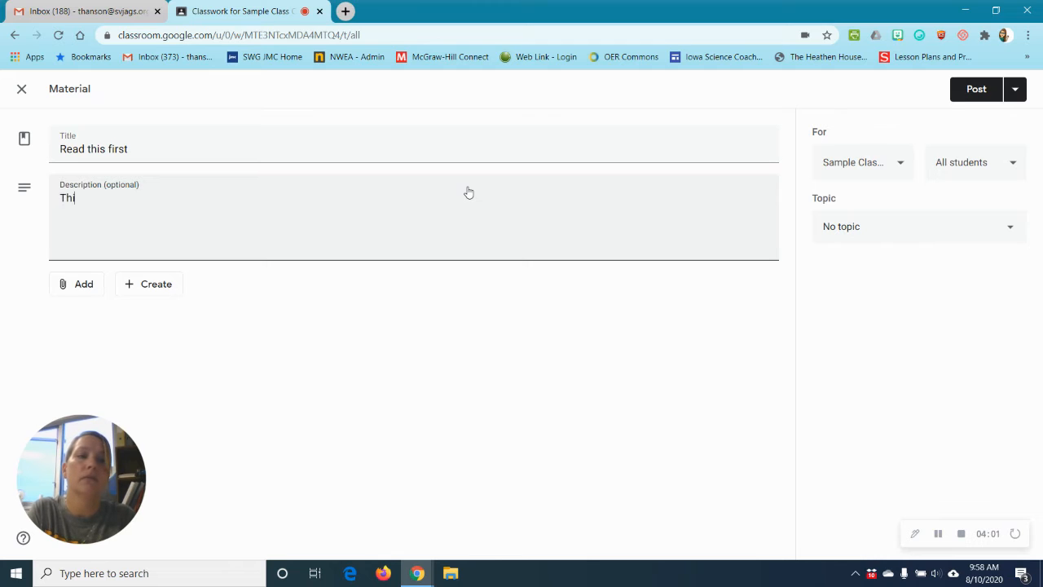
{"action": "type", "text": "s week we will talk about"}
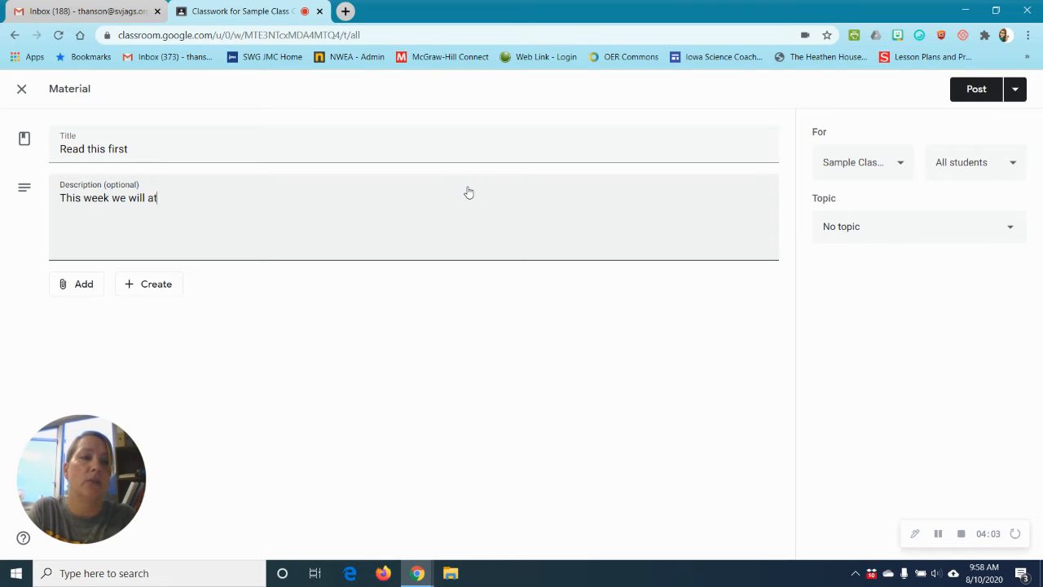
{"action": "key", "text": "BackSpace"}
{"action": "key", "text": "BackSpace"}
{"action": "type", "text": "talk about "}
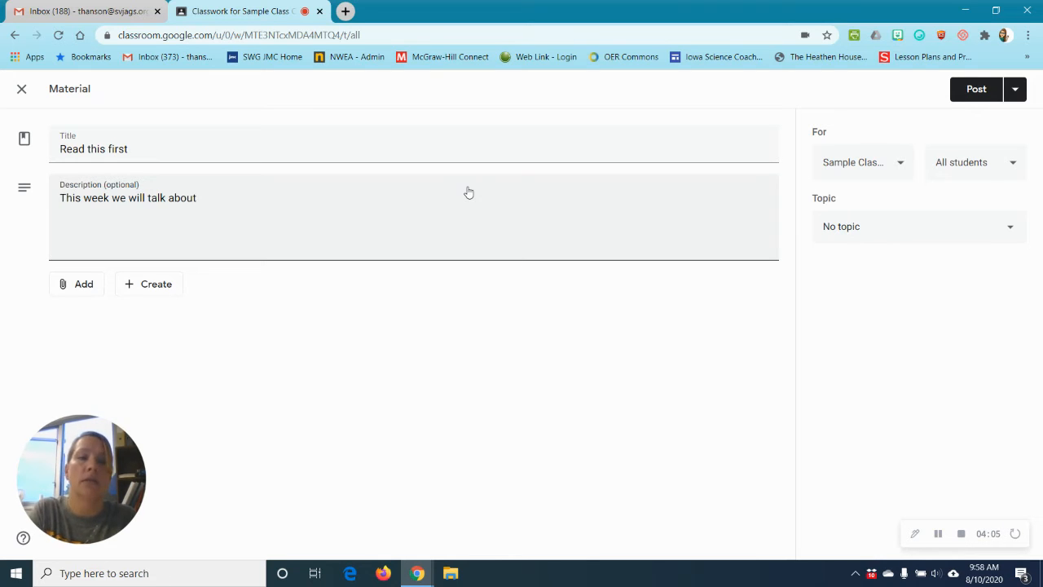
{"action": "type", "text": "dreams."}
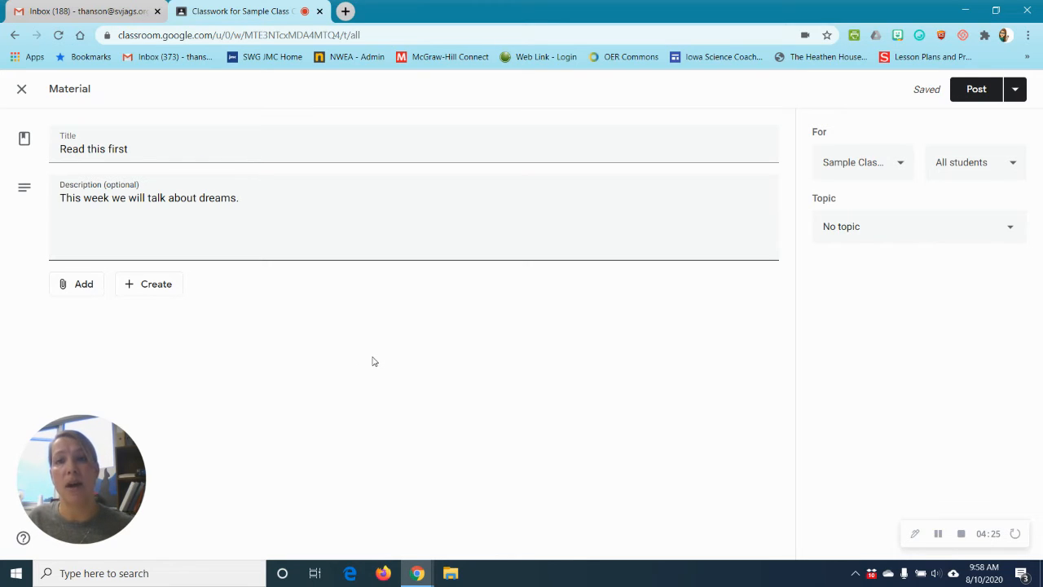
{"action": "left_click", "coordinate": [73, 292]}
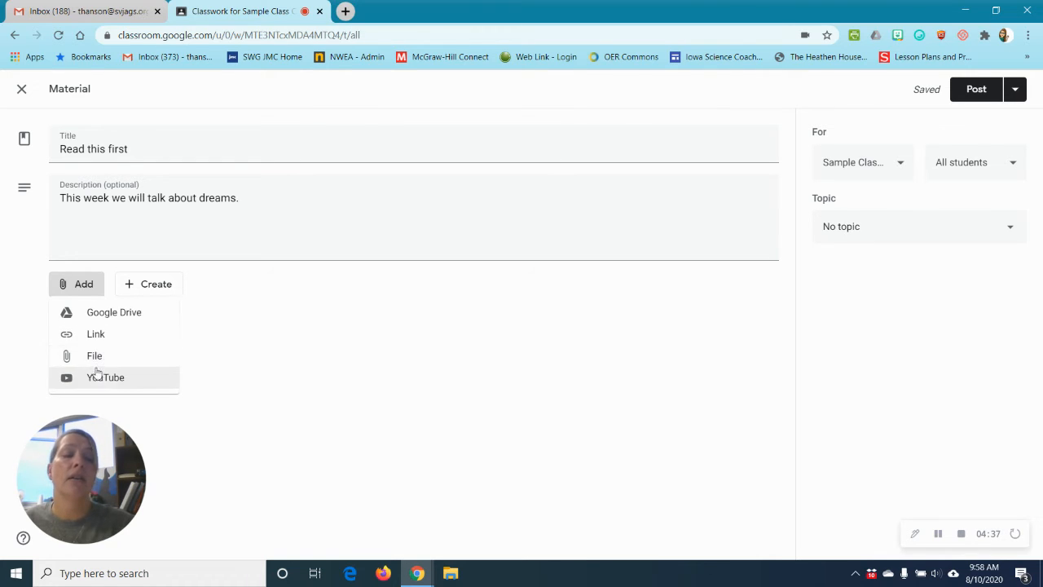
{"action": "left_click", "coordinate": [281, 365]}
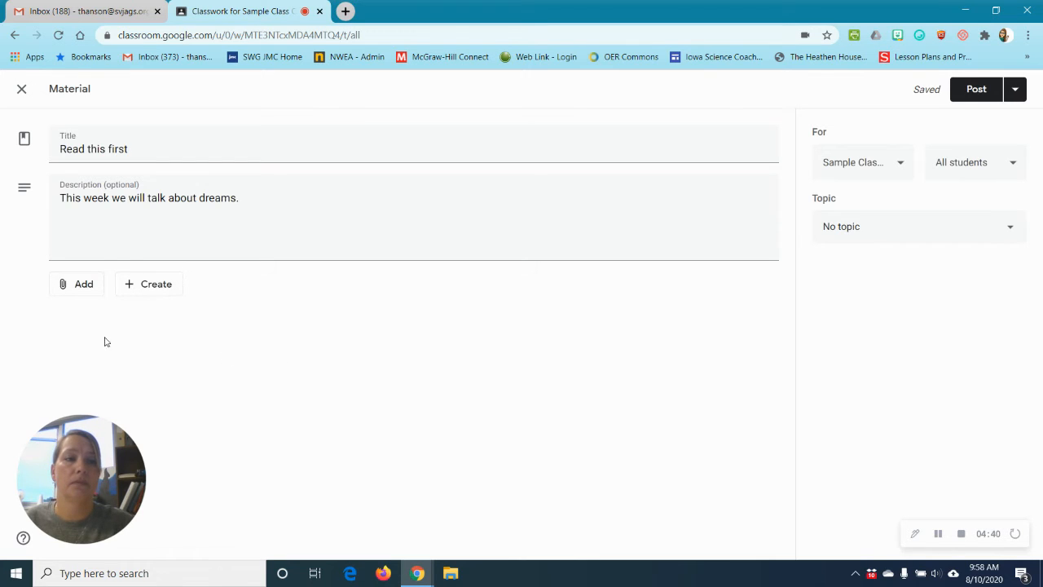
- File the "Read this first" material under the Module 1 topic and post it
{"action": "left_click", "coordinate": [894, 233]}
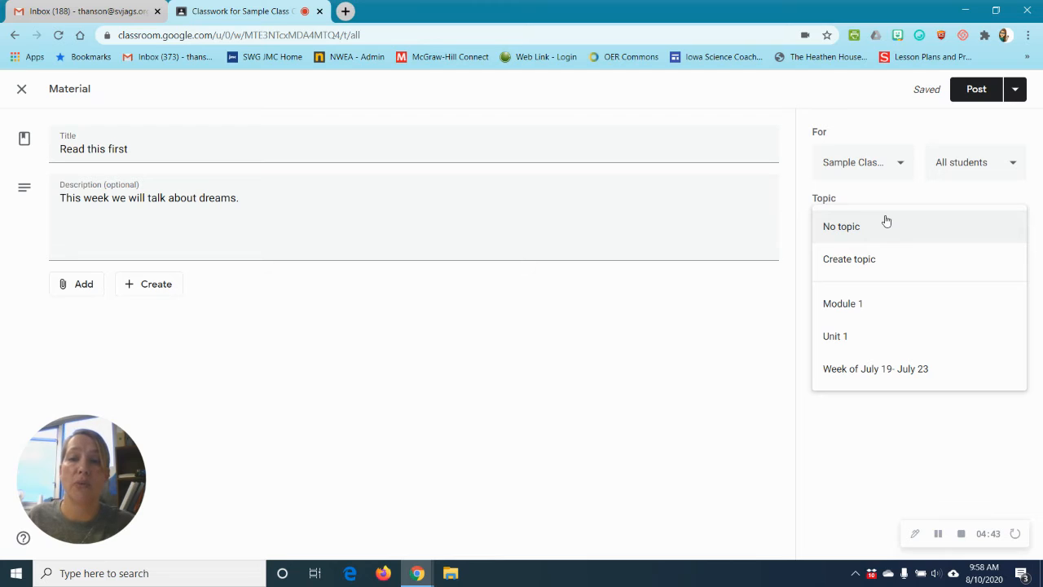
{"action": "left_click", "coordinate": [866, 306]}
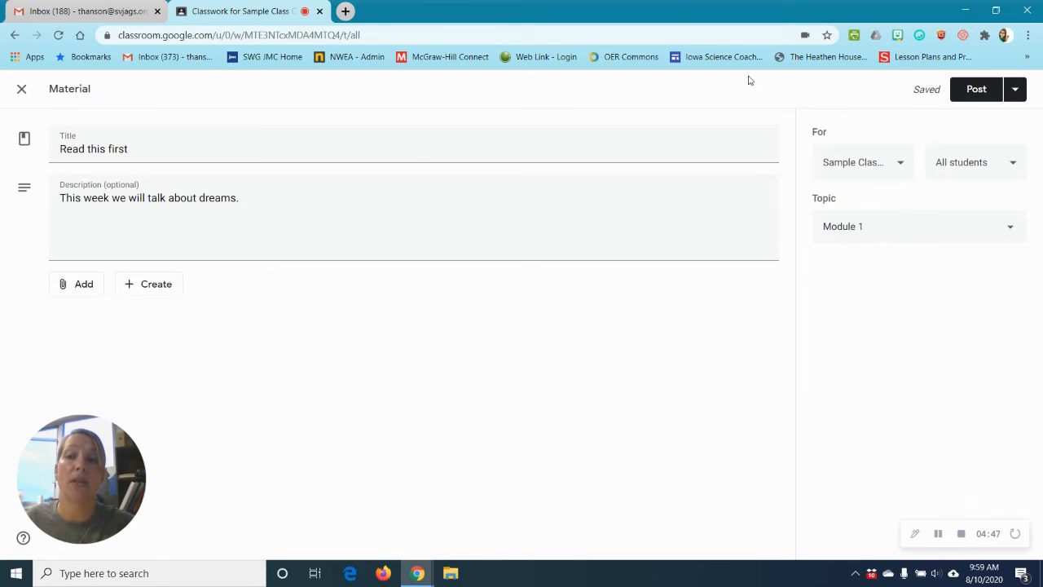
{"action": "left_click", "coordinate": [969, 88]}
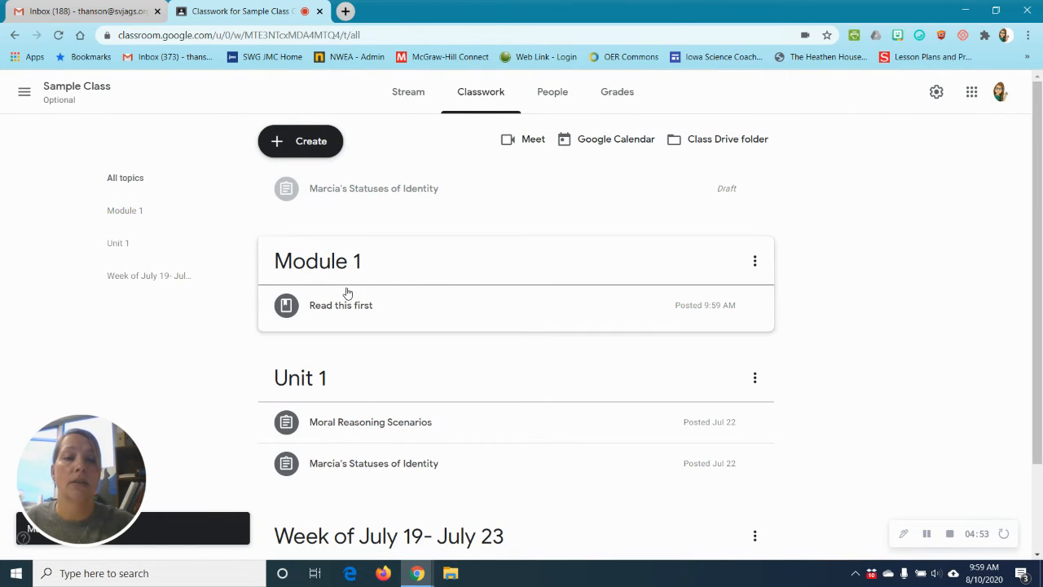
- Create a new classwork question reading "How do you feel about dream interpretation?"
{"action": "left_click", "coordinate": [294, 152]}
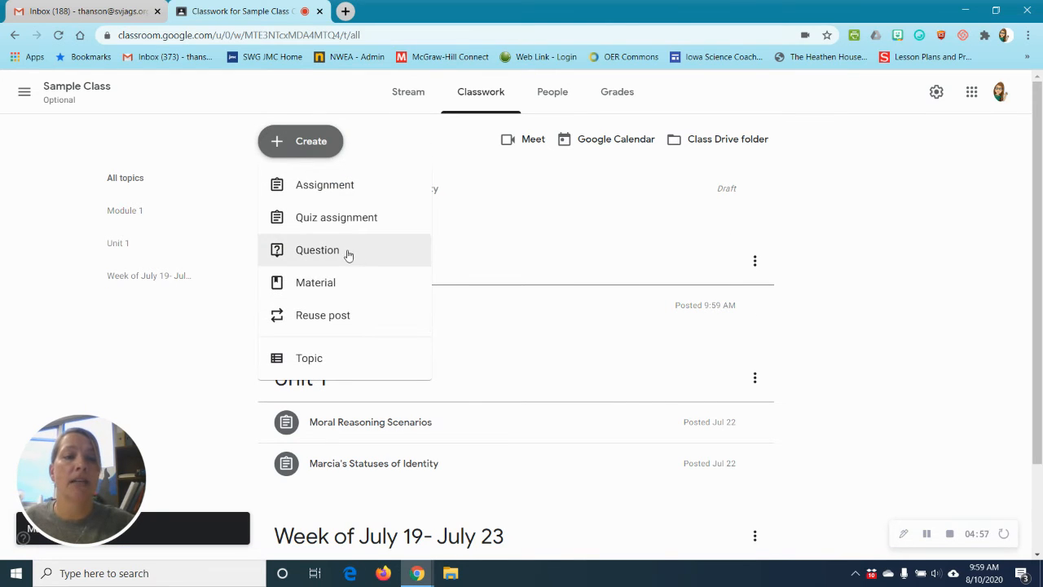
{"action": "left_click", "coordinate": [320, 251]}
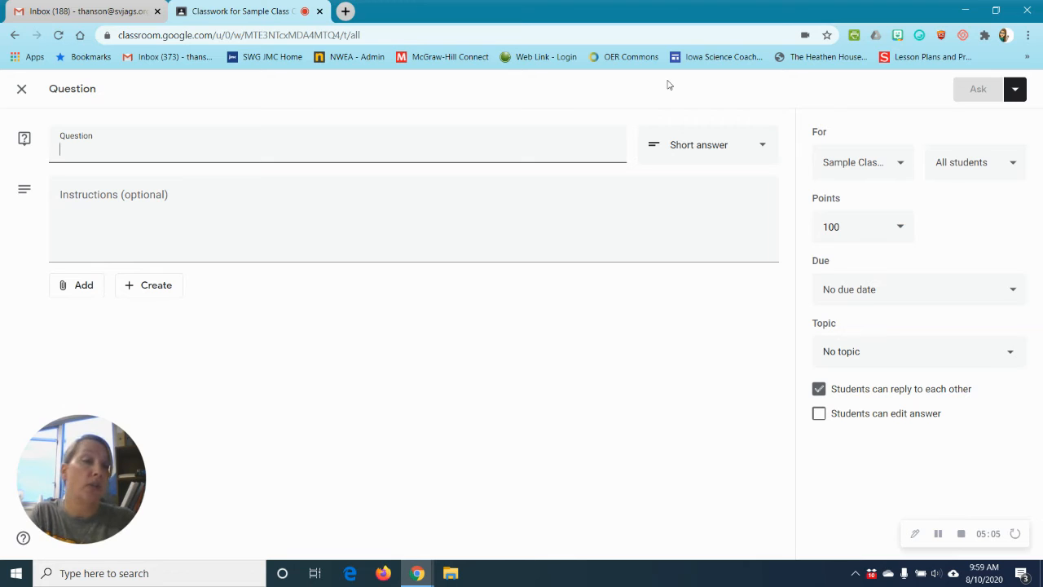
{"action": "type", "text": "How t"}
{"action": "key", "text": "BackSpace"}
{"action": "type", "text": "do you feel about"}
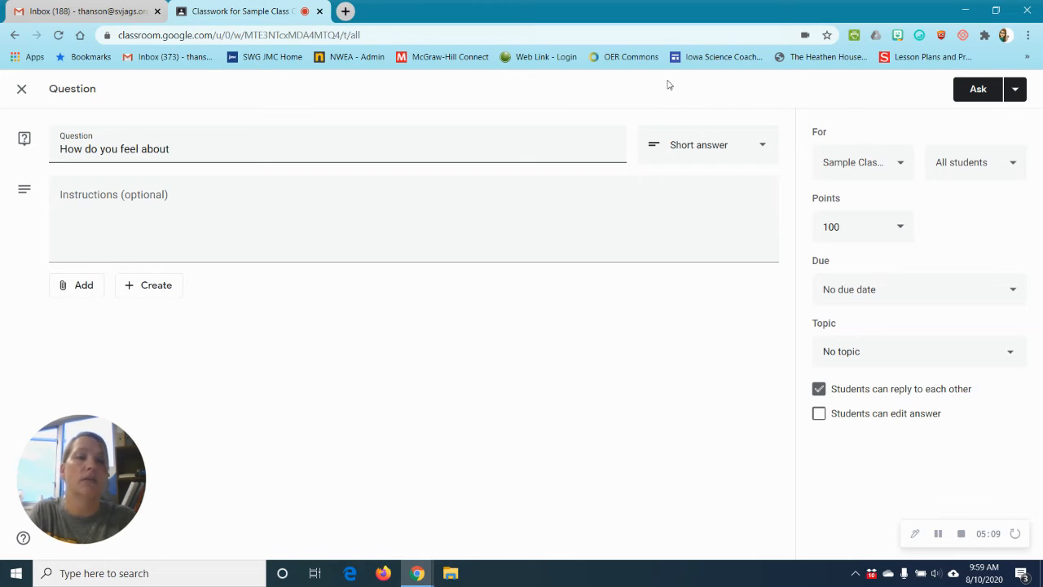
{"action": "type", "text": " dream in"}
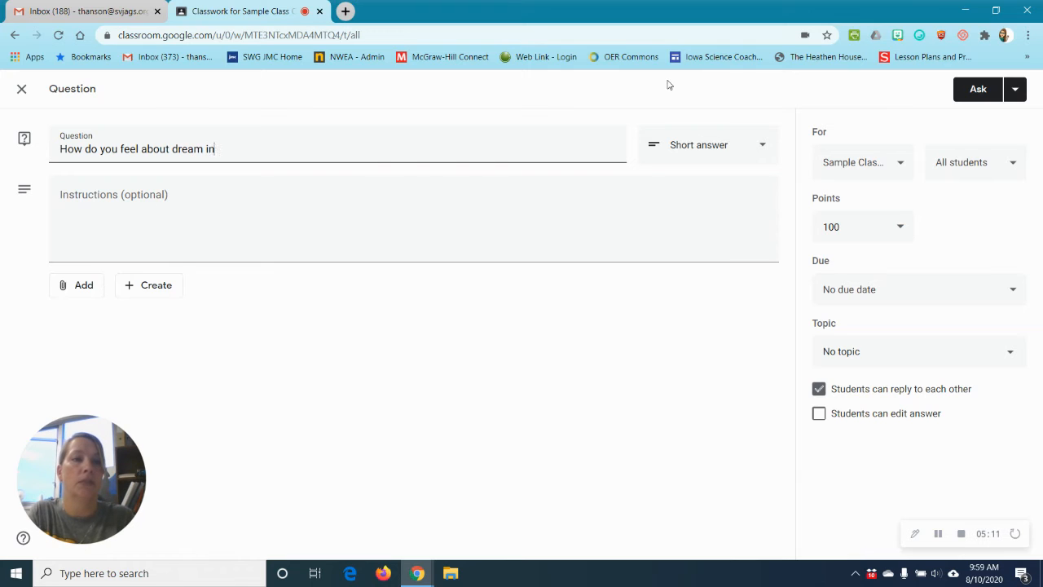
{"action": "type", "text": "terpre"}
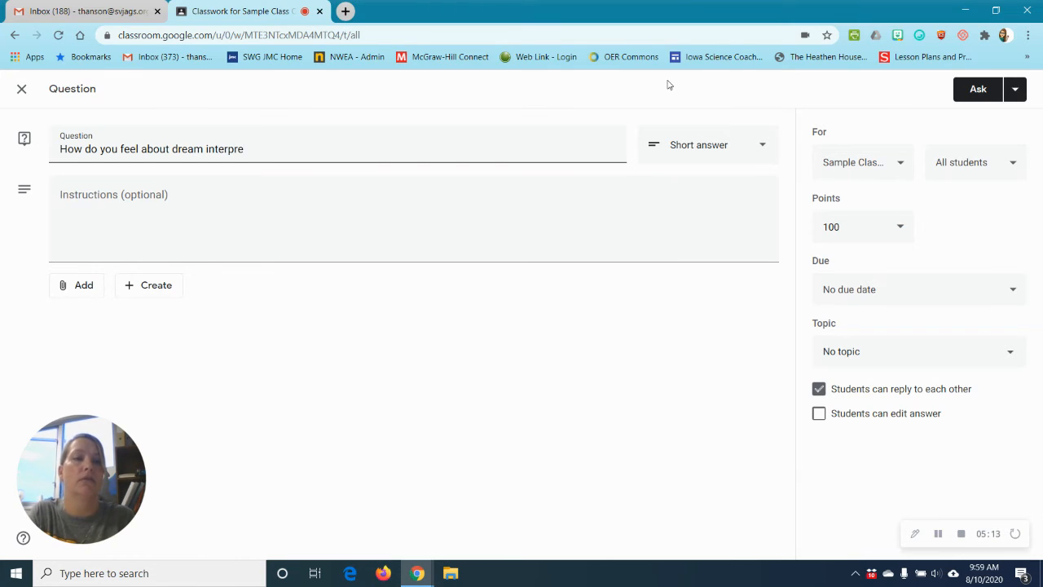
{"action": "type", "text": "tation?"}
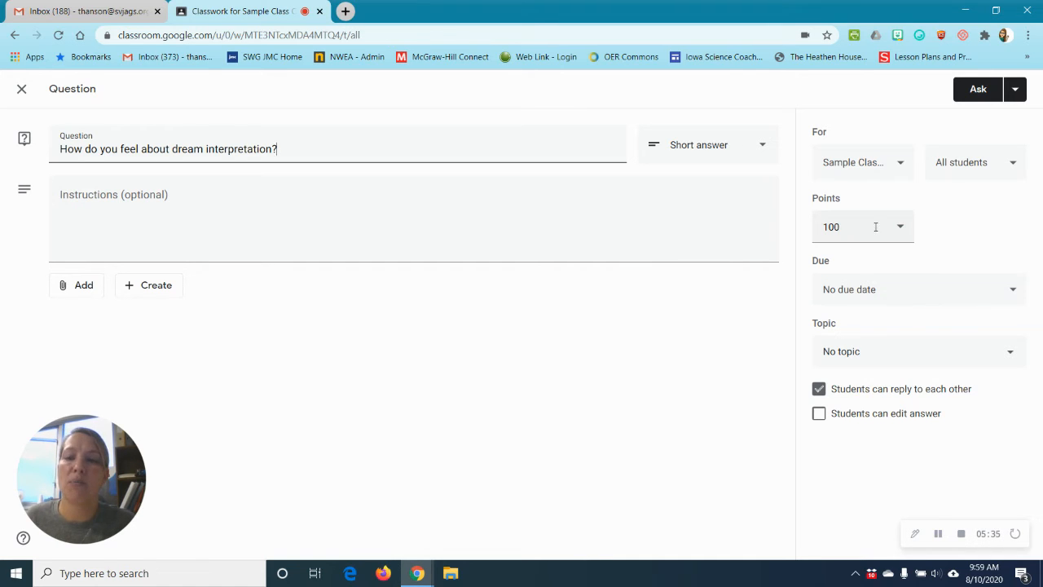
- File the dream interpretation question under the Module 1 topic and post it to the class
{"action": "left_click", "coordinate": [901, 355]}
{"action": "left_click", "coordinate": [887, 430]}
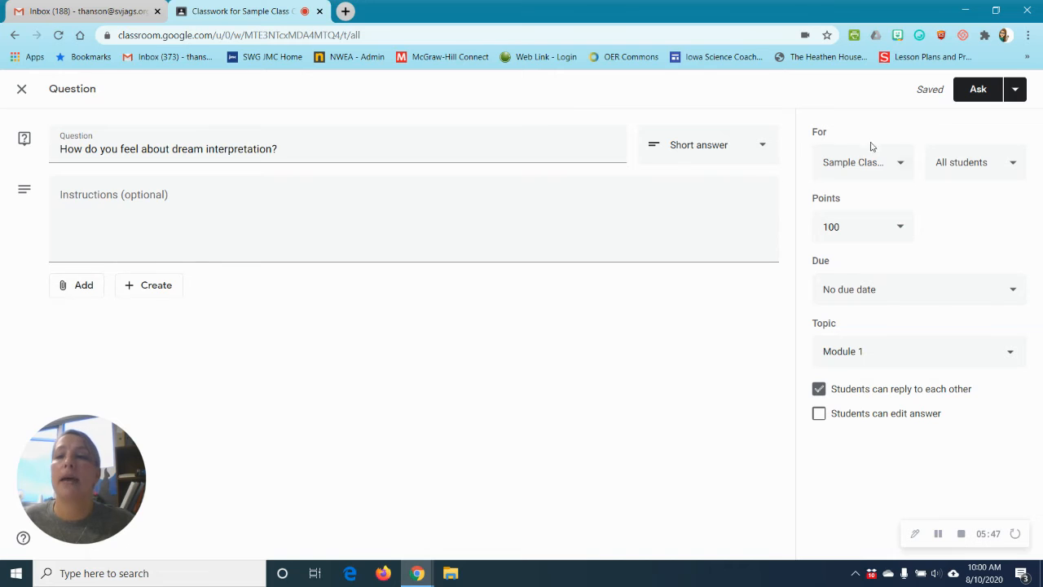
{"action": "left_click", "coordinate": [986, 91]}
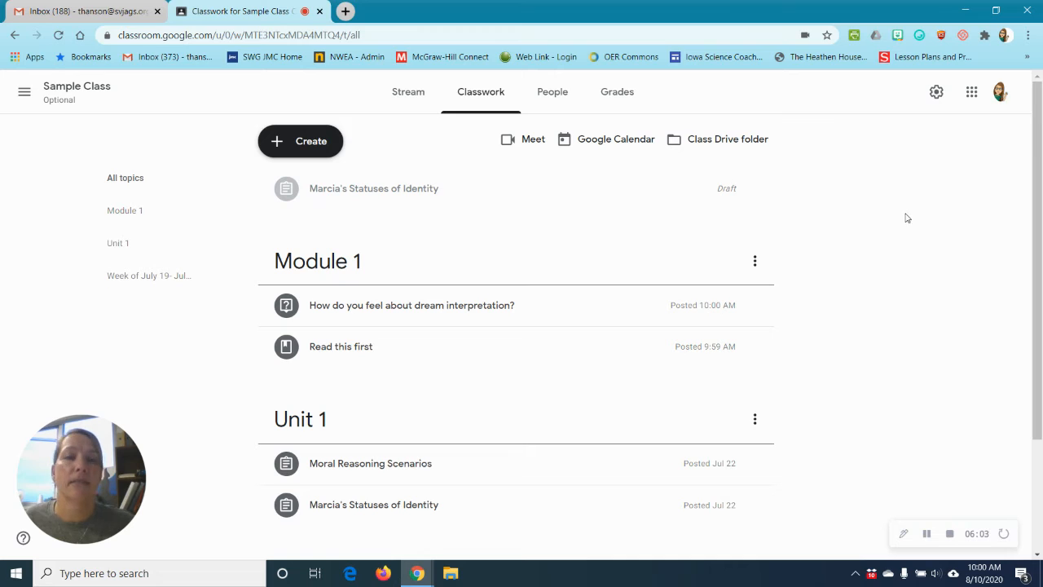
- Open a new quiz assignment, examine its form and student selection options, and close it without assigning it
{"action": "left_click", "coordinate": [320, 145]}
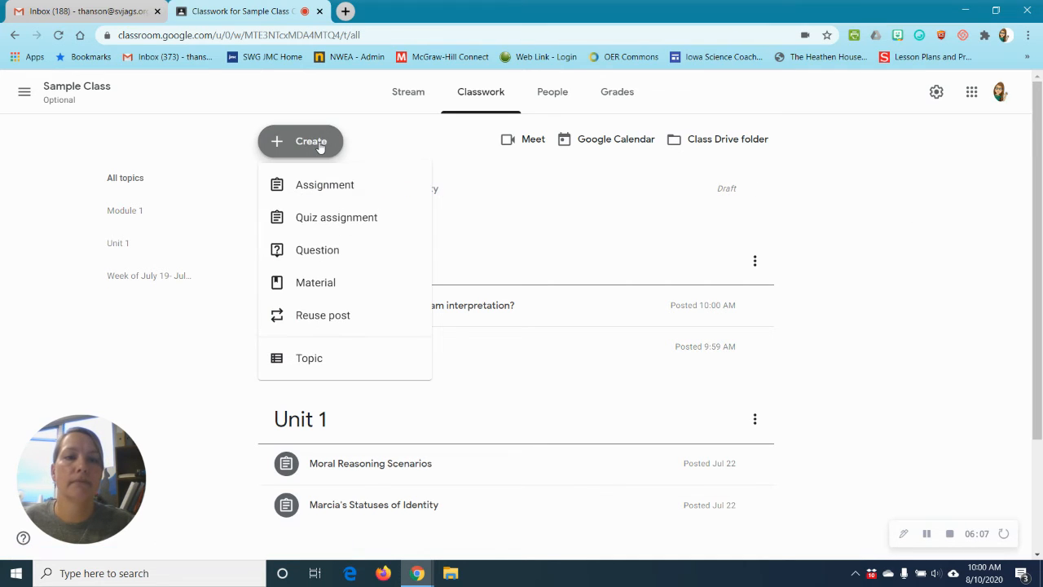
{"action": "left_click", "coordinate": [346, 218]}
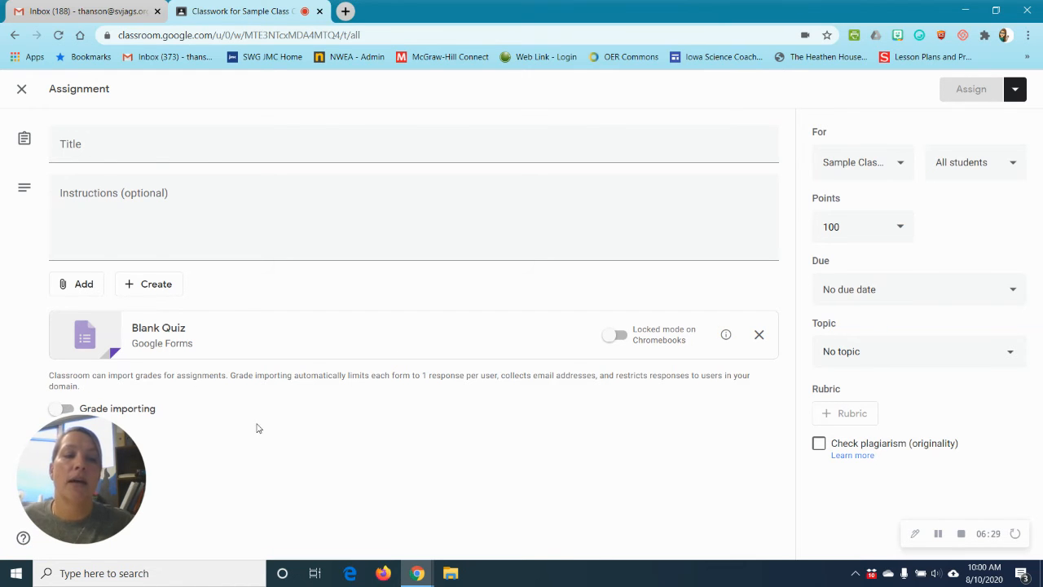
{"action": "left_click_drag", "start_coordinate": [85, 448], "coordinate": [976, 402]}
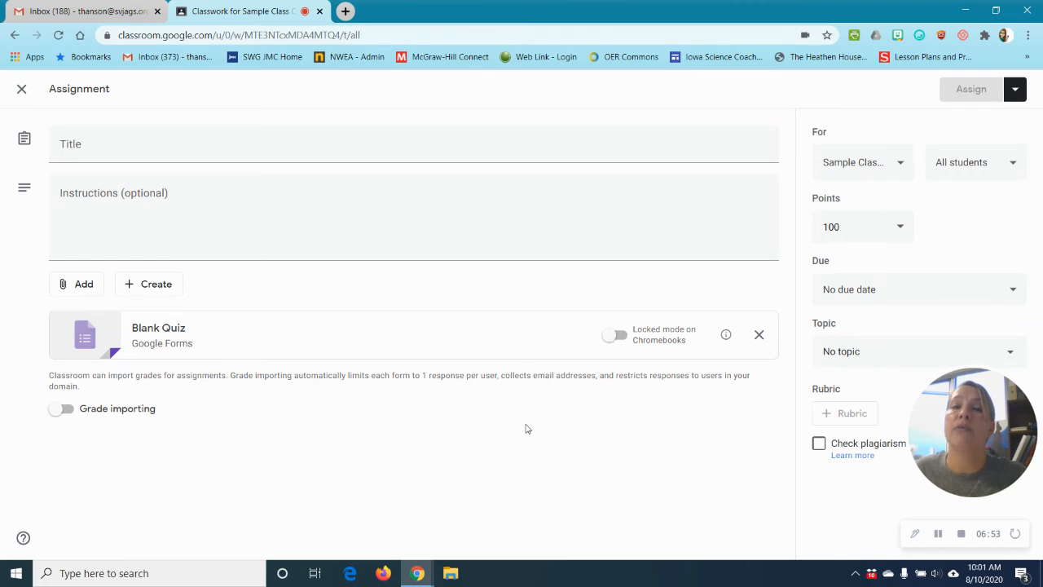
{"action": "left_click", "coordinate": [978, 163]}
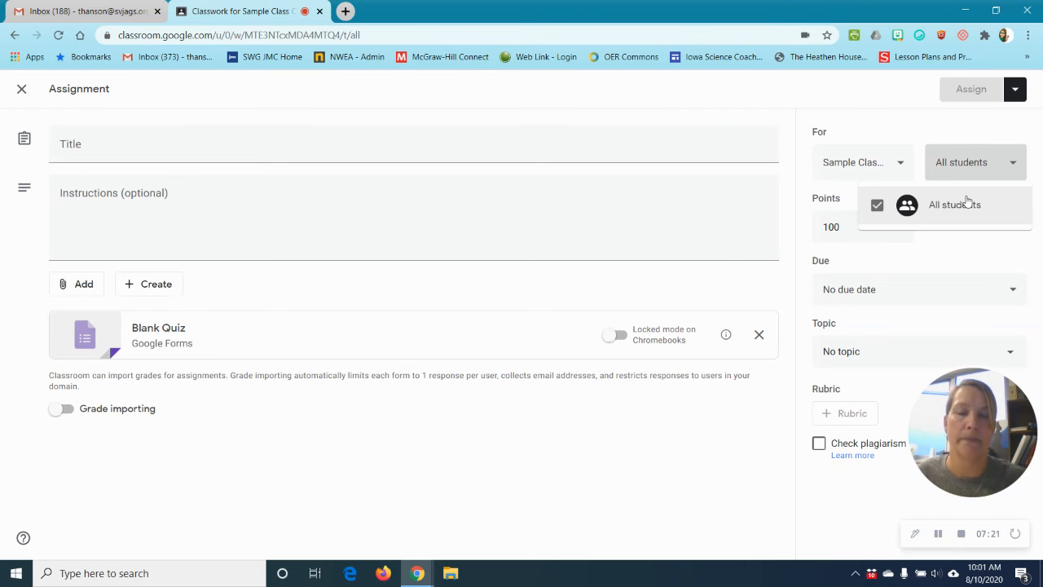
{"action": "left_click", "coordinate": [880, 122]}
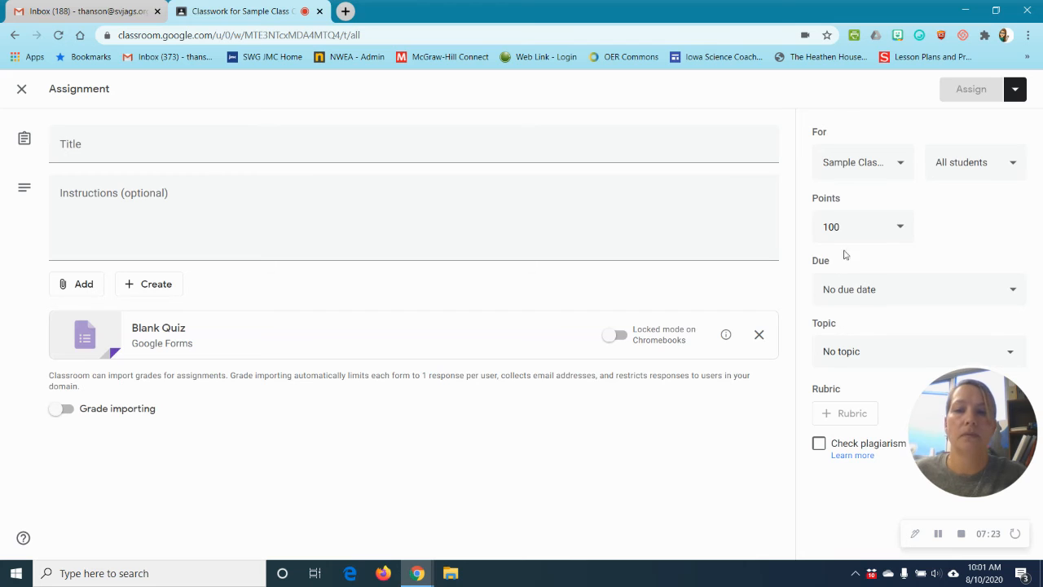
{"action": "left_click", "coordinate": [21, 89]}
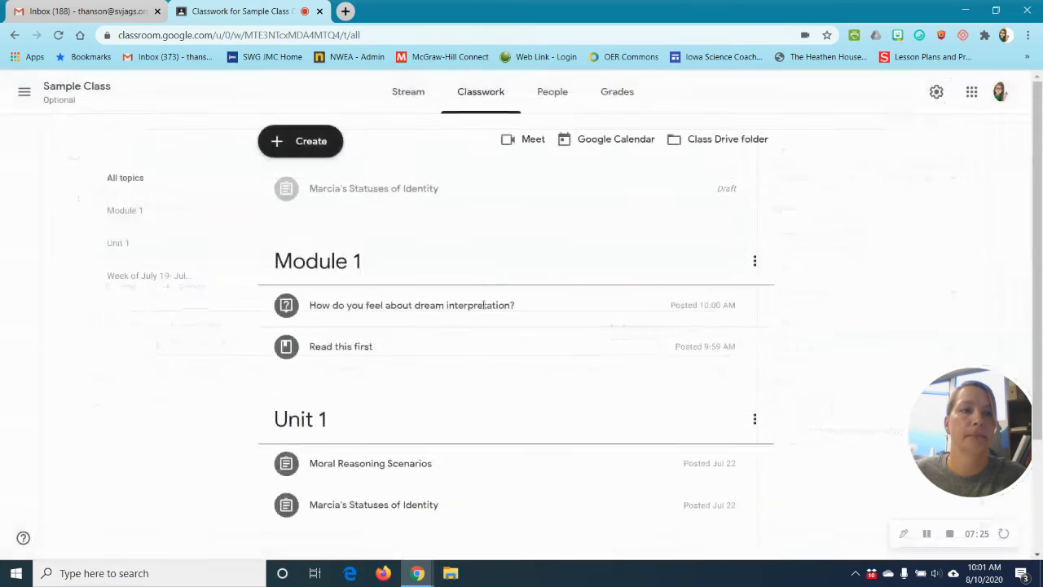
- Create an assignment titled "Assignment" with the Google Drive file Copy of Google Meet Expectations attached
{"action": "left_click", "coordinate": [315, 143]}
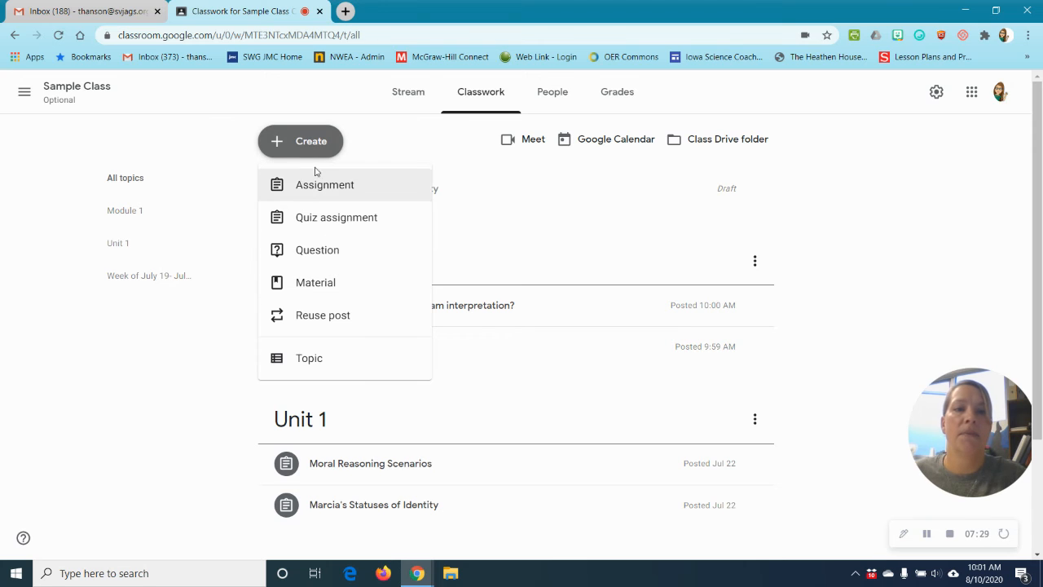
{"action": "left_click", "coordinate": [316, 192]}
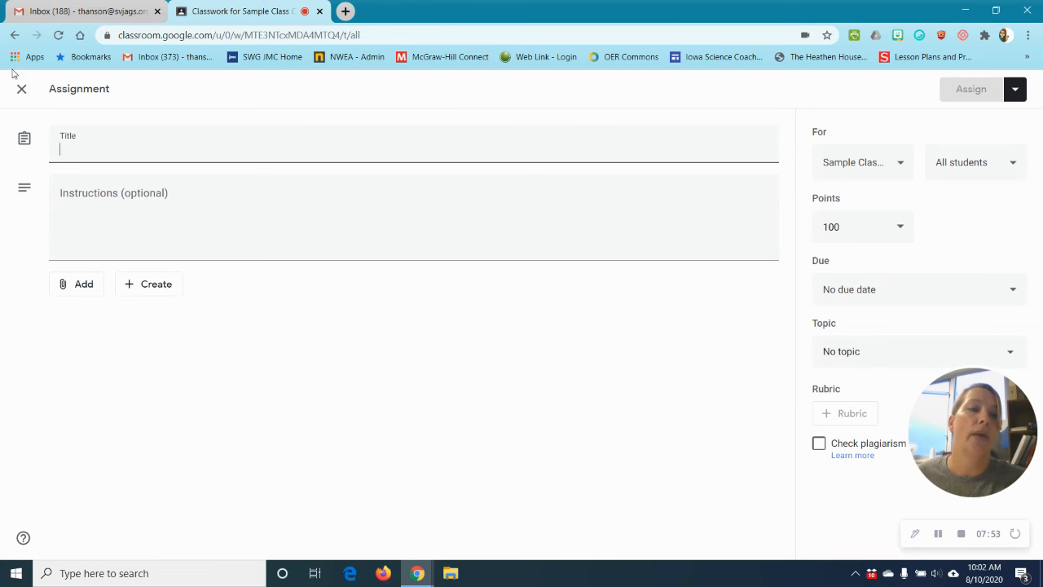
{"action": "left_click", "coordinate": [84, 289]}
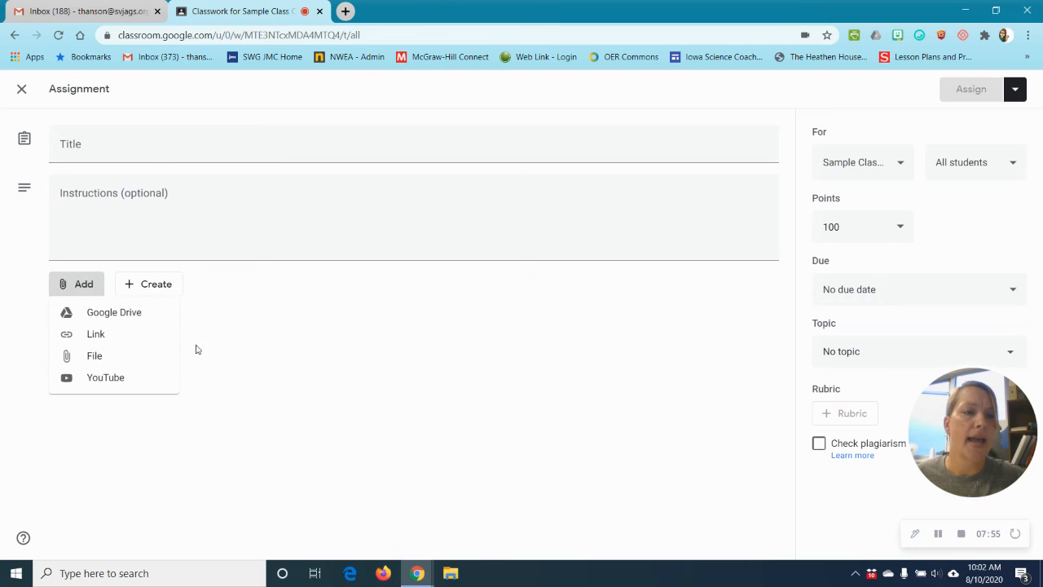
{"action": "left_click", "coordinate": [114, 314]}
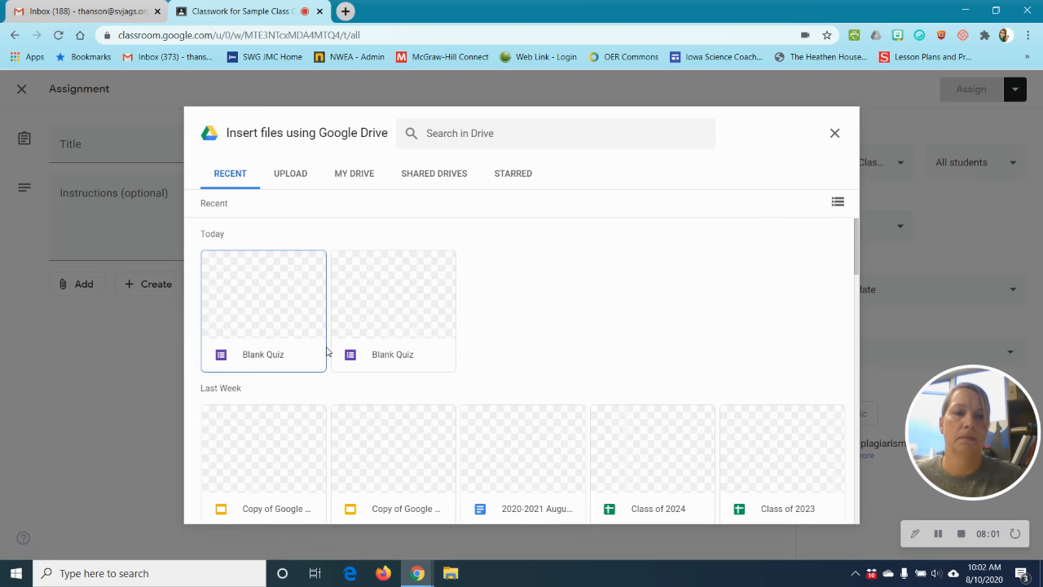
{"action": "scroll", "coordinate": [416, 353], "scroll_direction": "down", "scroll_amount": 3}
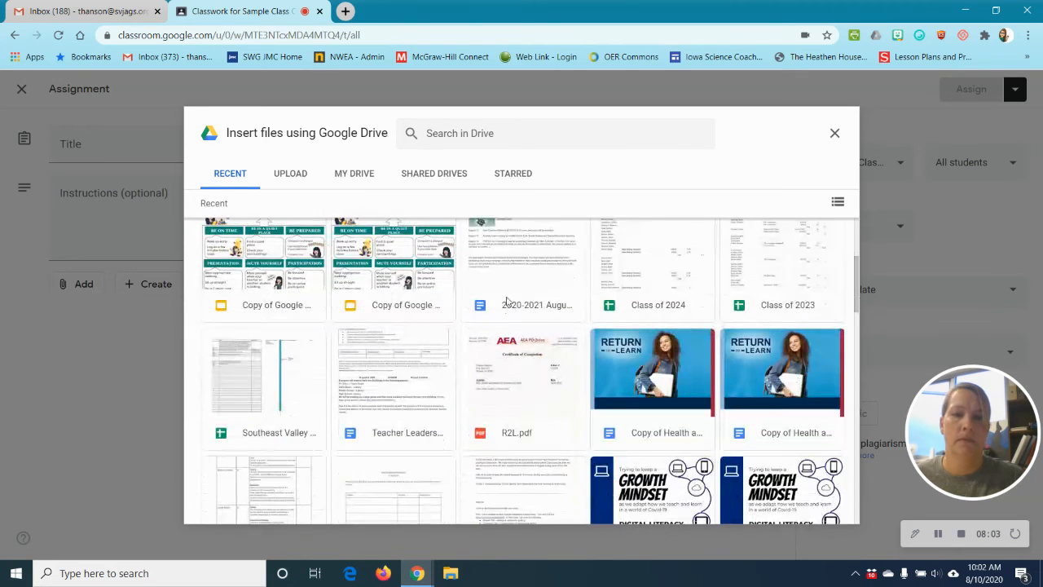
{"action": "left_click", "coordinate": [285, 264]}
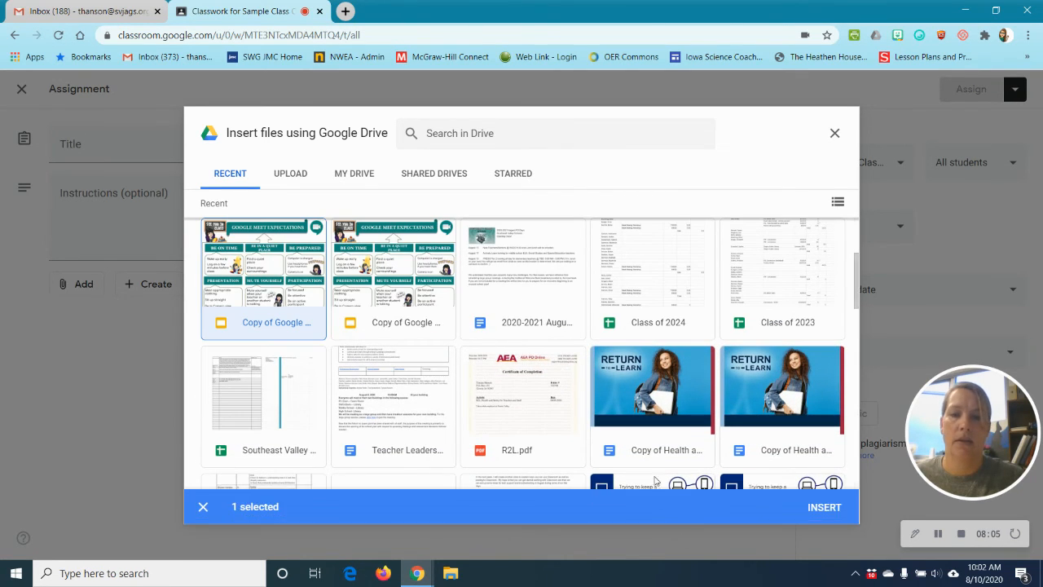
{"action": "left_click", "coordinate": [823, 507]}
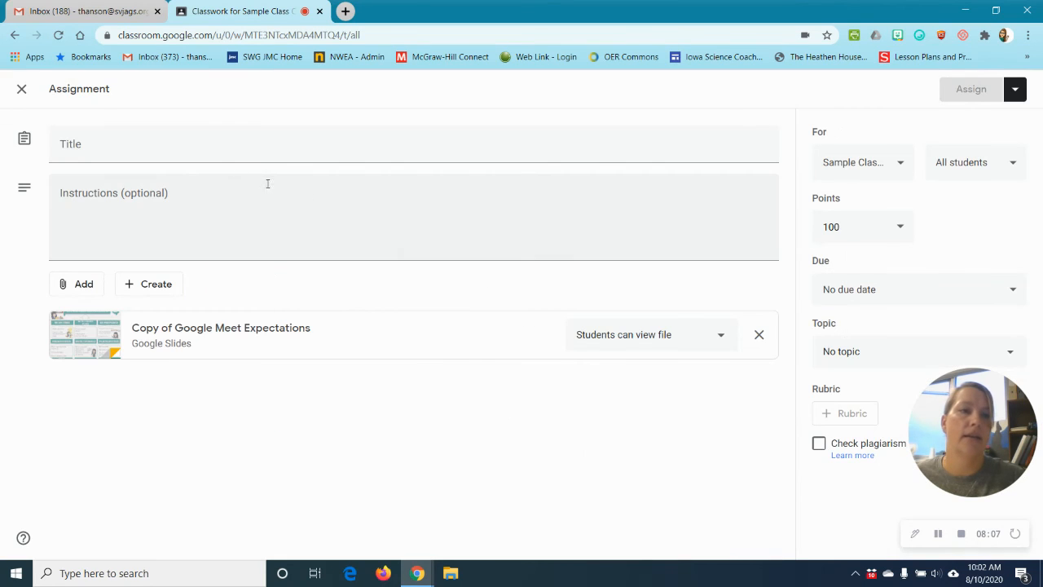
{"action": "left_click", "coordinate": [221, 140]}
{"action": "type", "text": "Assignment"}
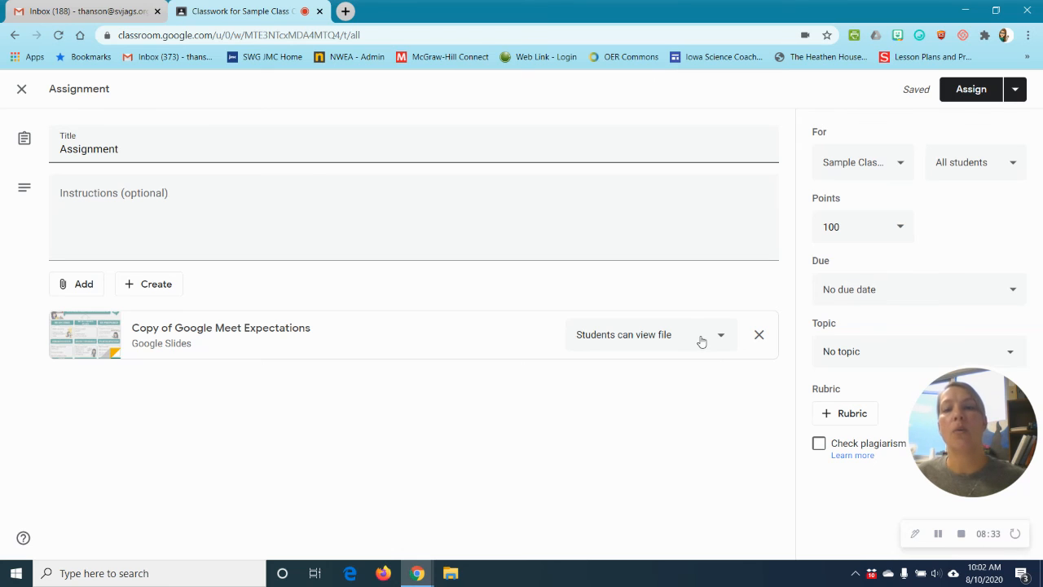
- Set the attached slides to "Students can edit file" and assign the assignment
{"action": "left_click", "coordinate": [701, 340]}
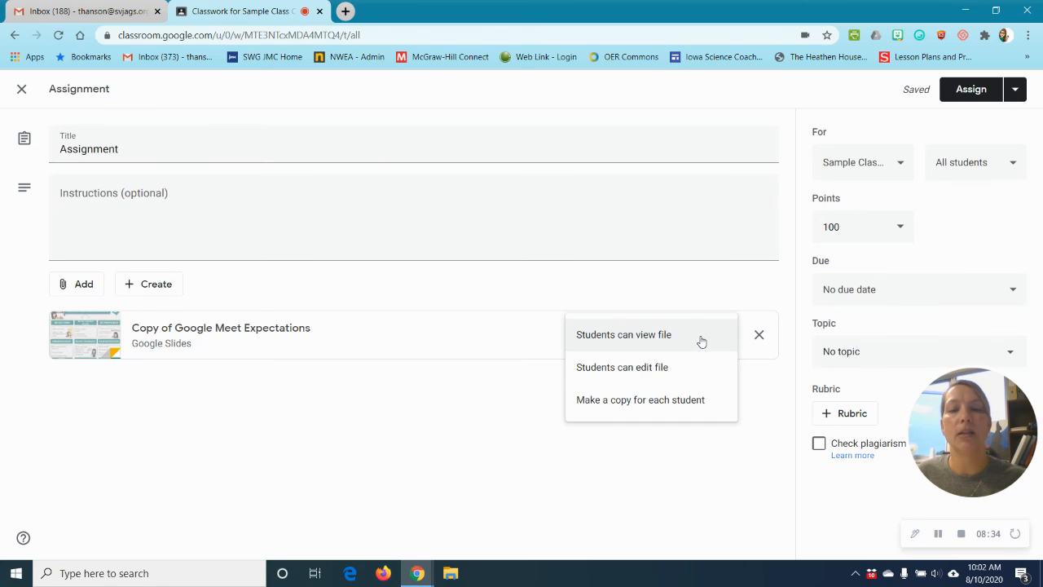
{"action": "left_click", "coordinate": [650, 401]}
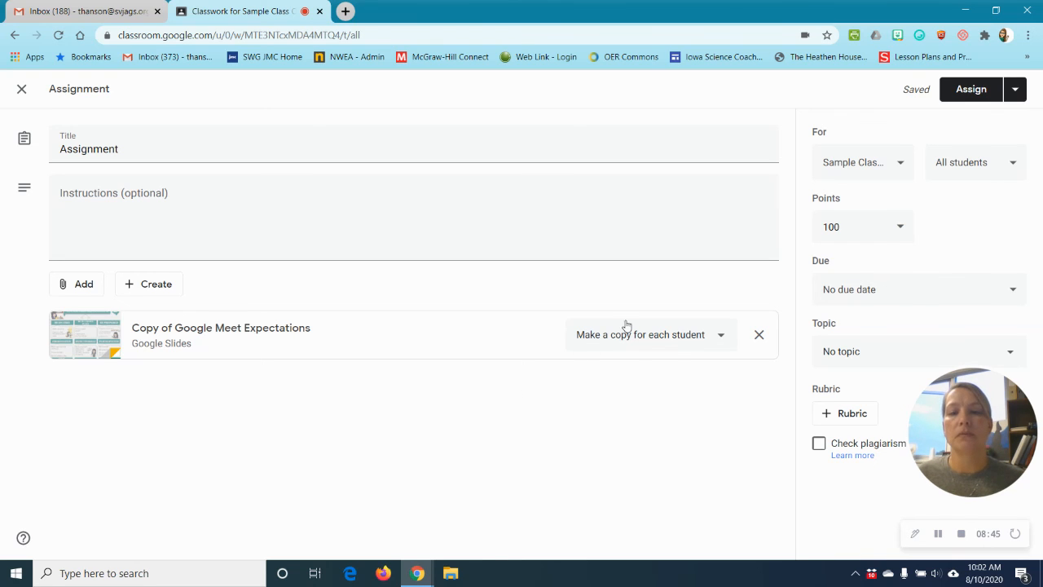
{"action": "left_click", "coordinate": [641, 347]}
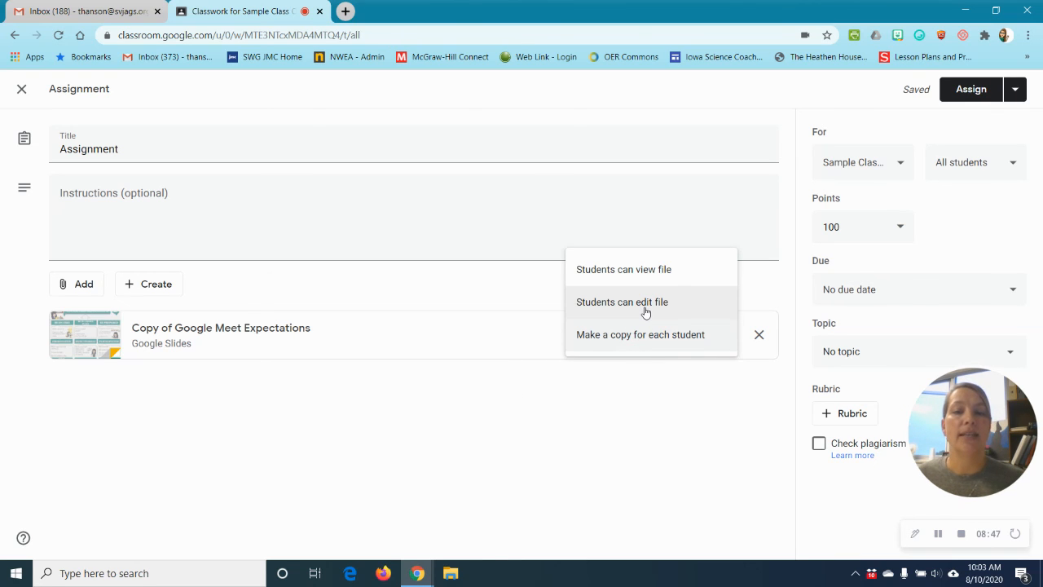
{"action": "left_click", "coordinate": [644, 309]}
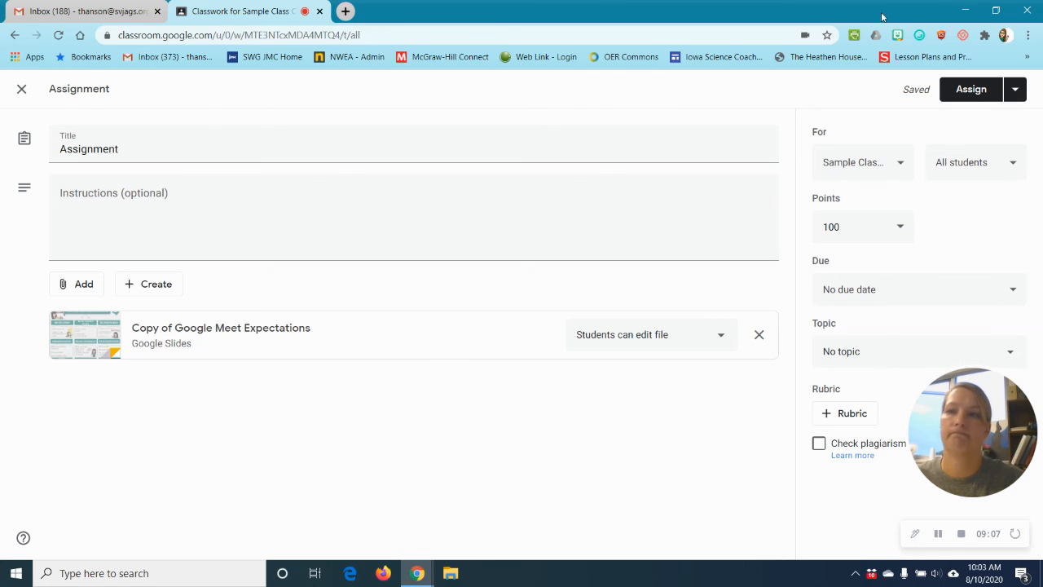
{"action": "left_click", "coordinate": [985, 88]}
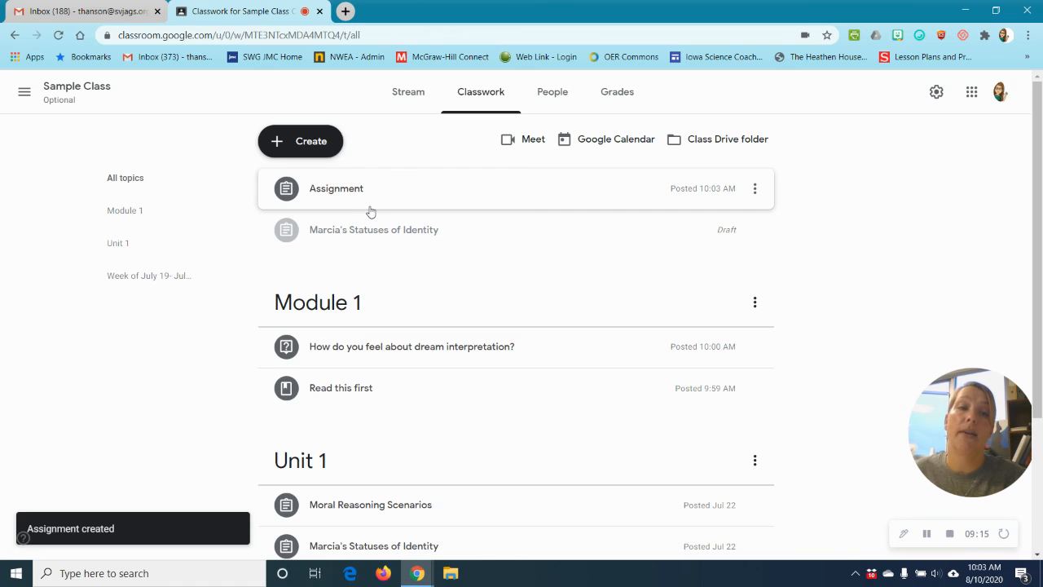
- Move the post titled Assignment into the Module 1 topic, below Read this first
{"action": "left_click", "coordinate": [352, 188]}
{"action": "left_click_drag", "start_coordinate": [352, 188], "coordinate": [421, 415]}
{"action": "scroll", "coordinate": [869, 293], "scroll_direction": "down", "scroll_amount": 2}
{"action": "scroll", "coordinate": [768, 325], "scroll_direction": "up", "scroll_amount": 2}
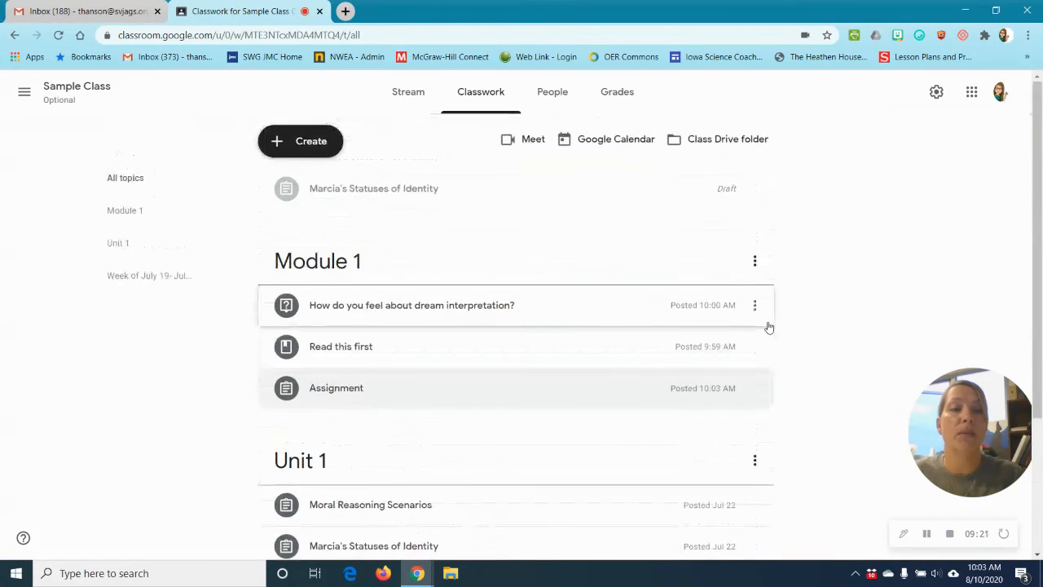
- Move the post titled Assignment from Module 1 to the end of the Unit 1 topic, below Marcia's Statuses of Identity
{"action": "scroll", "coordinate": [775, 323], "scroll_direction": "down", "scroll_amount": 1}
{"action": "scroll", "coordinate": [777, 324], "scroll_direction": "down", "scroll_amount": 1}
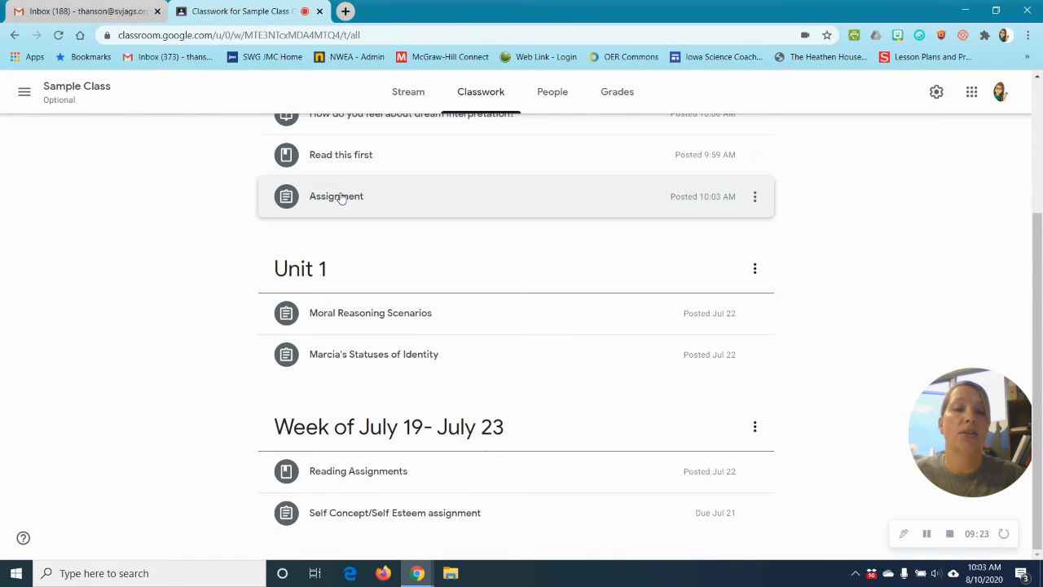
{"action": "left_click_drag", "start_coordinate": [340, 198], "coordinate": [445, 370]}
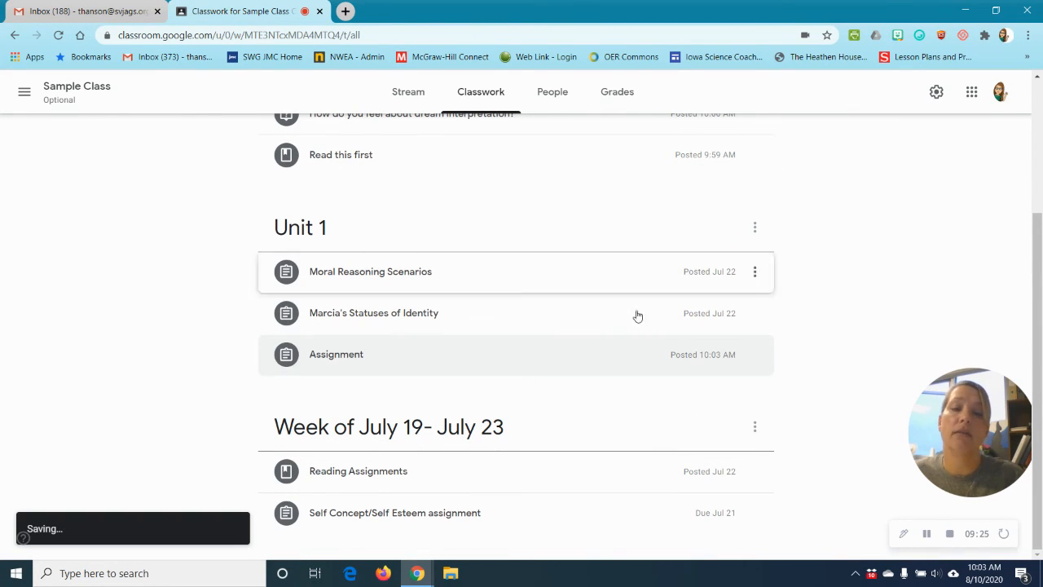
{"action": "scroll", "coordinate": [873, 256], "scroll_direction": "up", "scroll_amount": 2}
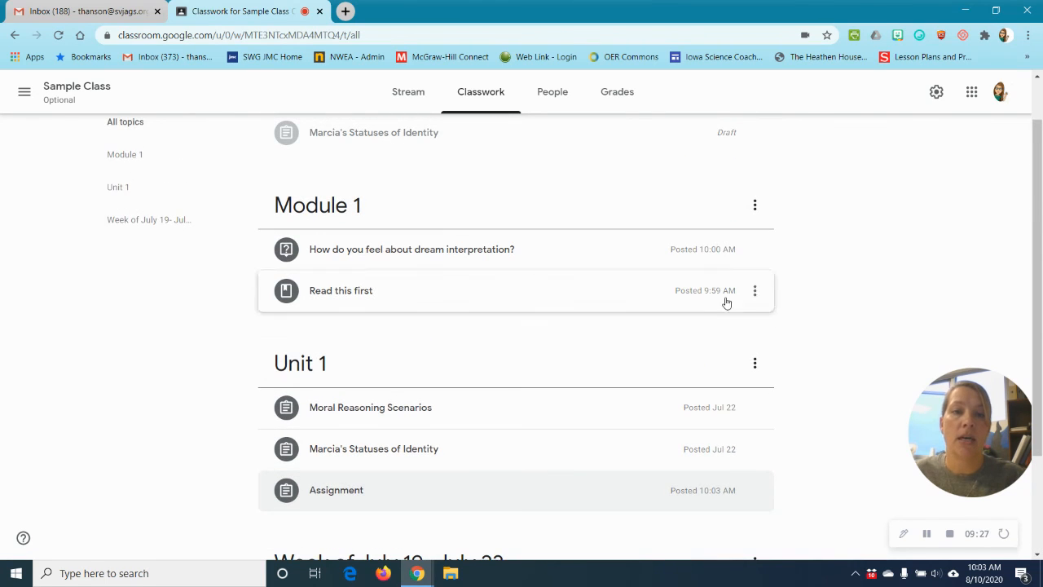
{"action": "scroll", "coordinate": [787, 370], "scroll_direction": "down", "scroll_amount": 2}
{"action": "scroll", "coordinate": [919, 330], "scroll_direction": "up", "scroll_amount": 2}
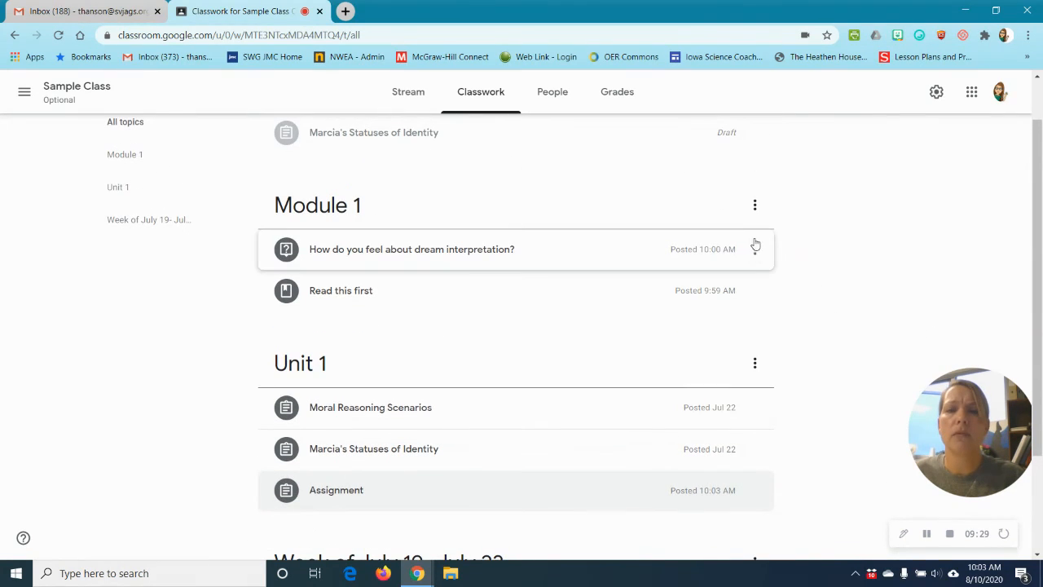
- Open the Module 1 question "How do you feel about dream interpretation?" for editing and set its points to 10
{"action": "left_click", "coordinate": [756, 249]}
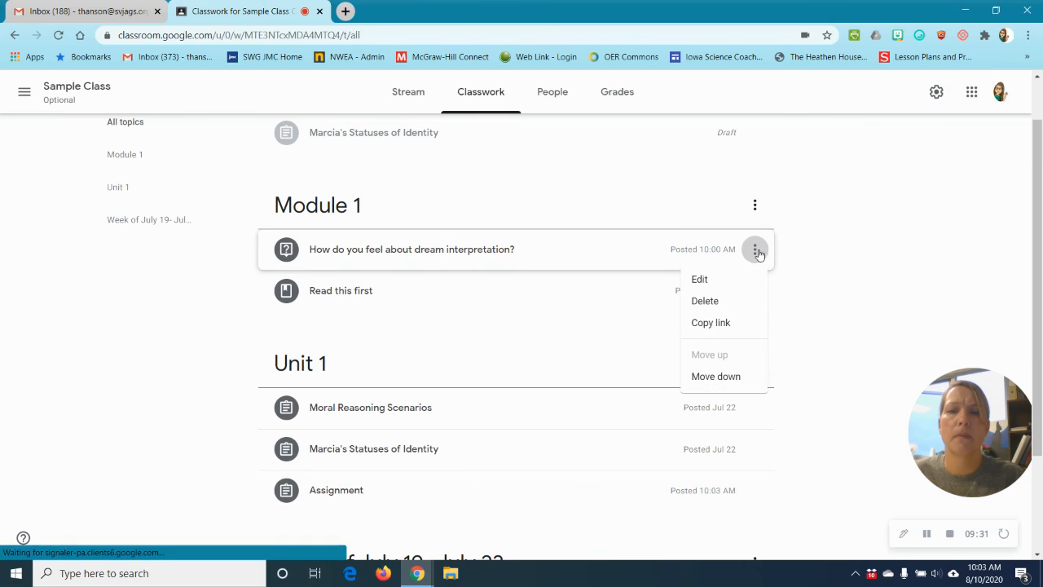
{"action": "left_click", "coordinate": [718, 280]}
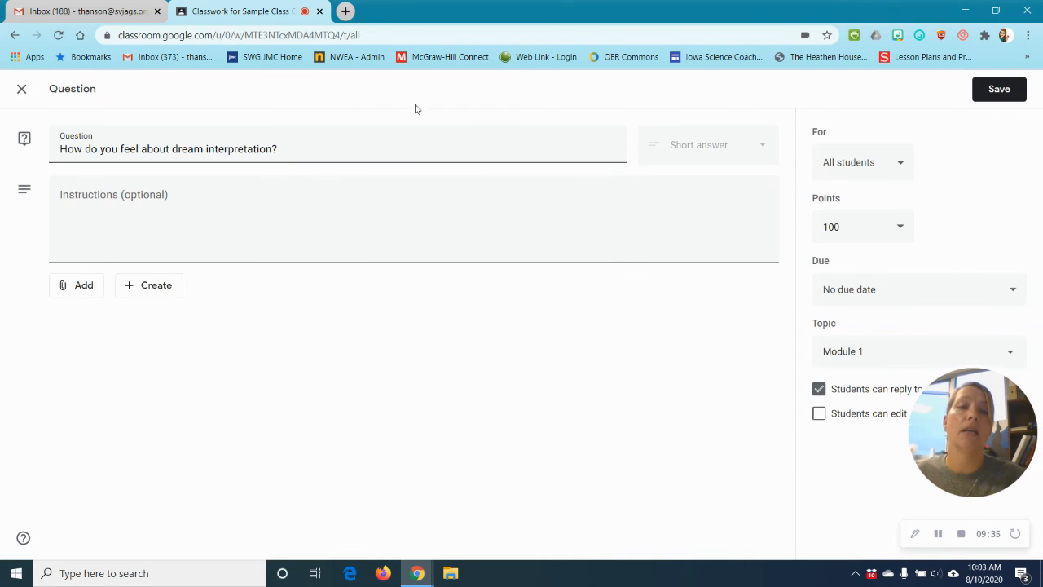
{"action": "left_click", "coordinate": [859, 221]}
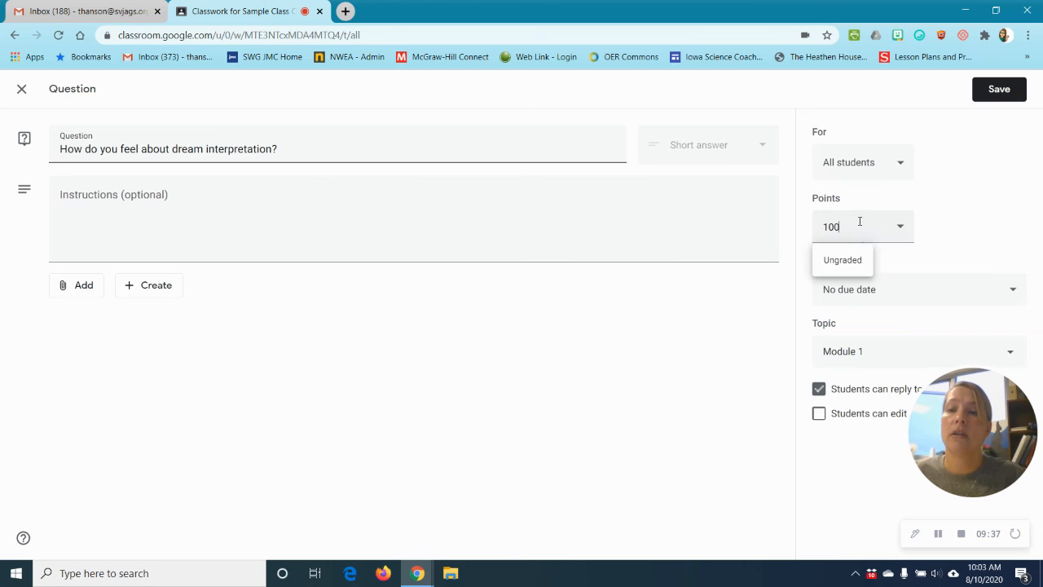
{"action": "key", "text": "BackSpace"}
{"action": "left_click", "coordinate": [959, 199]}
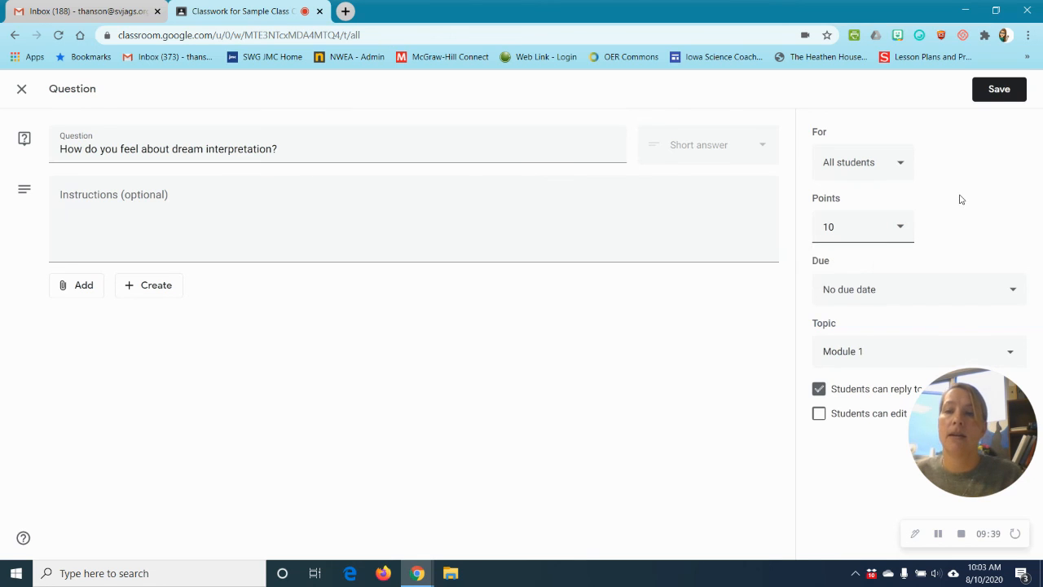
- Change the dream interpretation question to Ungraded and save it, confirming the point value update
{"action": "left_click", "coordinate": [880, 232]}
{"action": "left_click", "coordinate": [847, 261]}
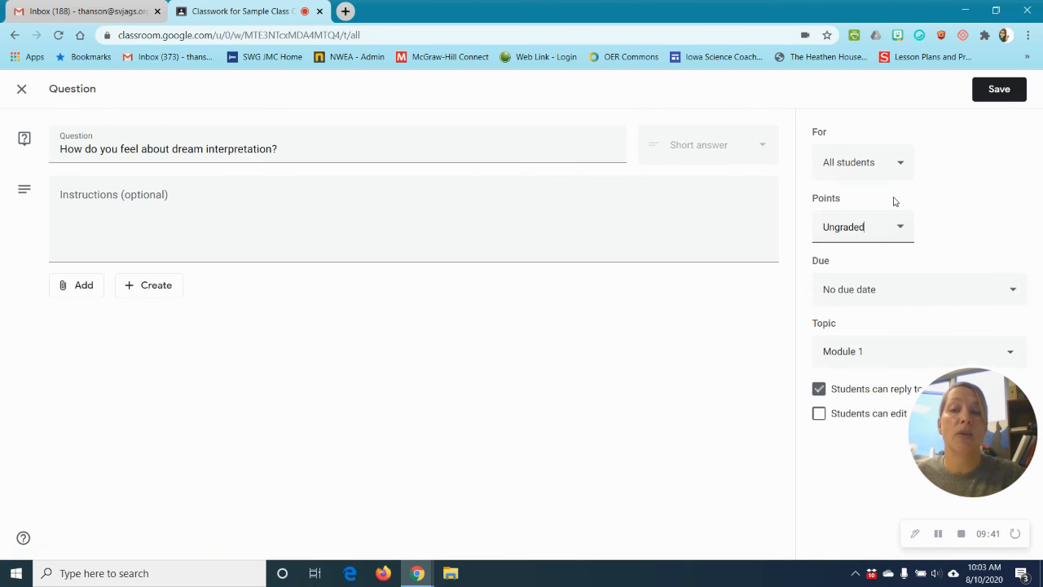
{"action": "left_click", "coordinate": [929, 289]}
{"action": "left_click", "coordinate": [964, 225]}
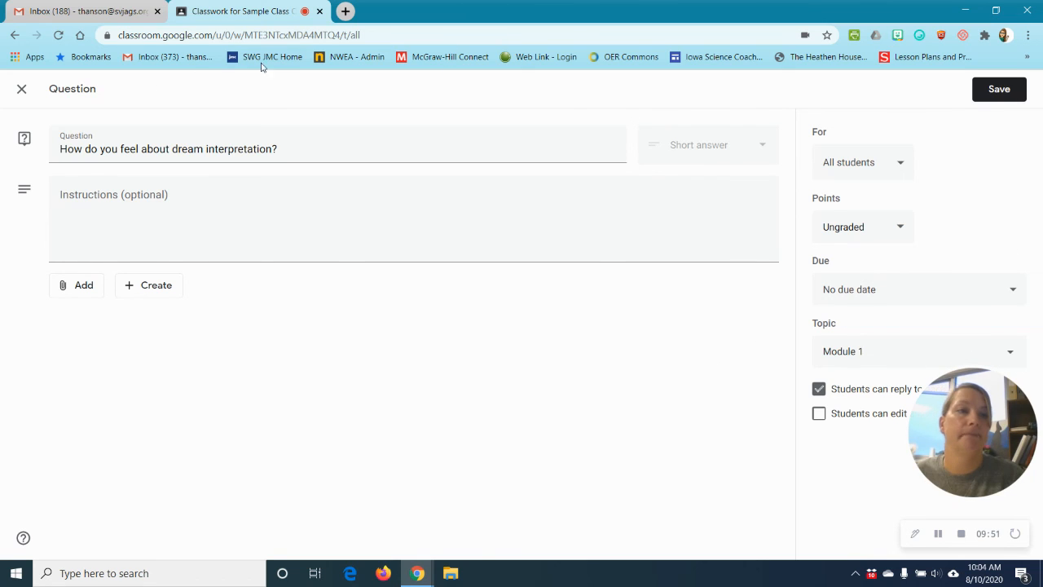
{"action": "left_click", "coordinate": [1003, 92]}
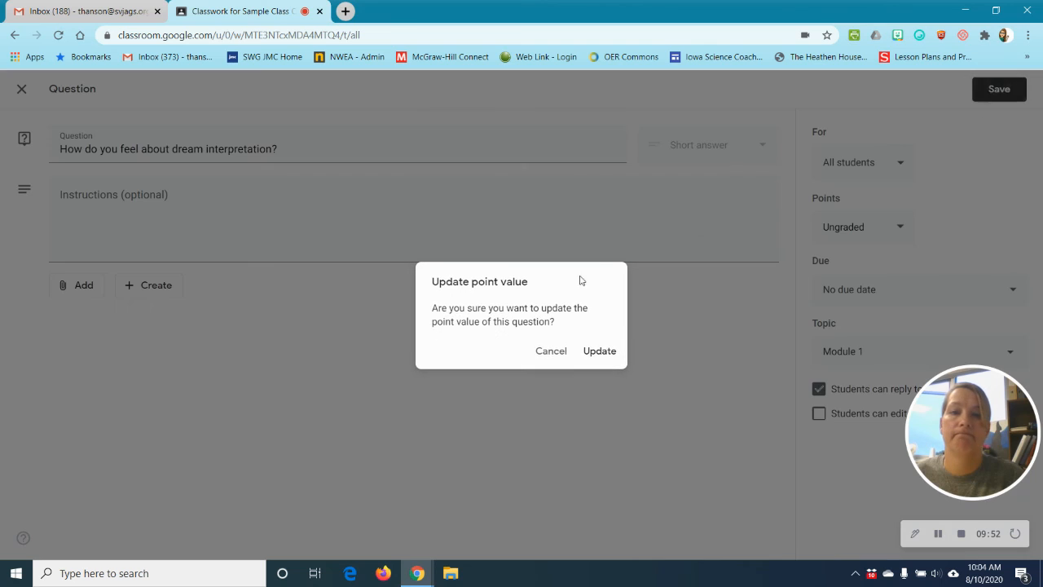
{"action": "left_click", "coordinate": [599, 352]}
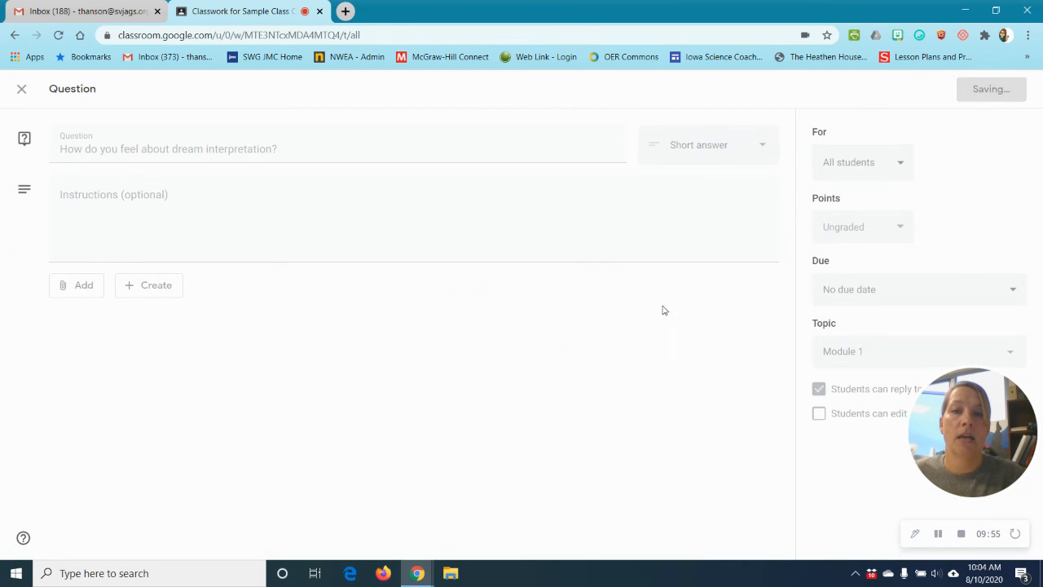